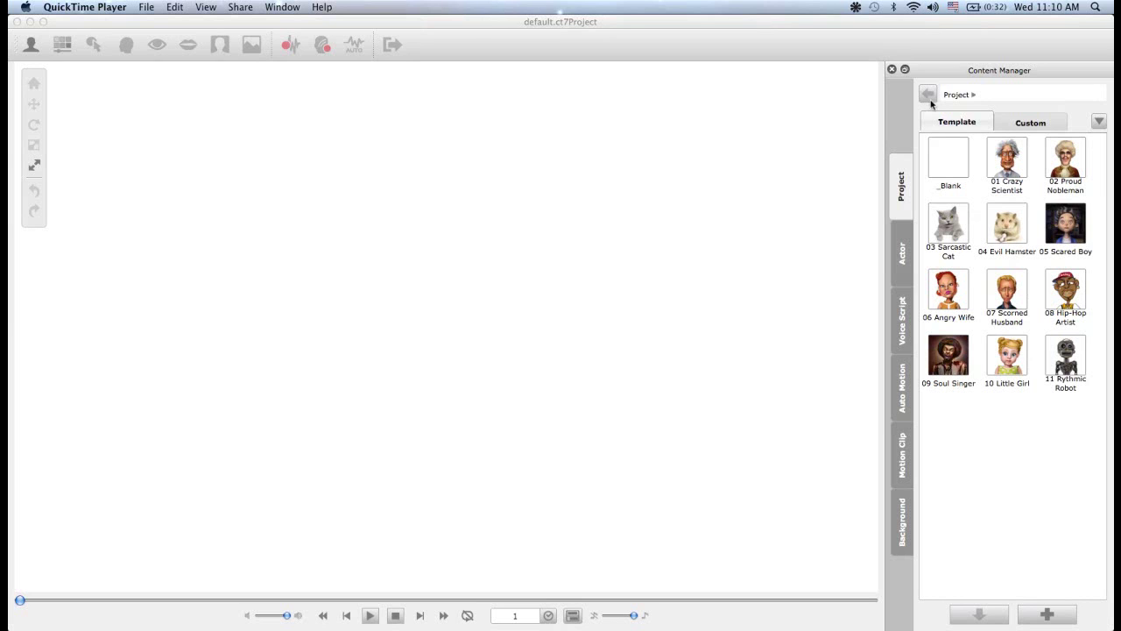
Load the Little Girl template model as the actor
left_click(903, 256)
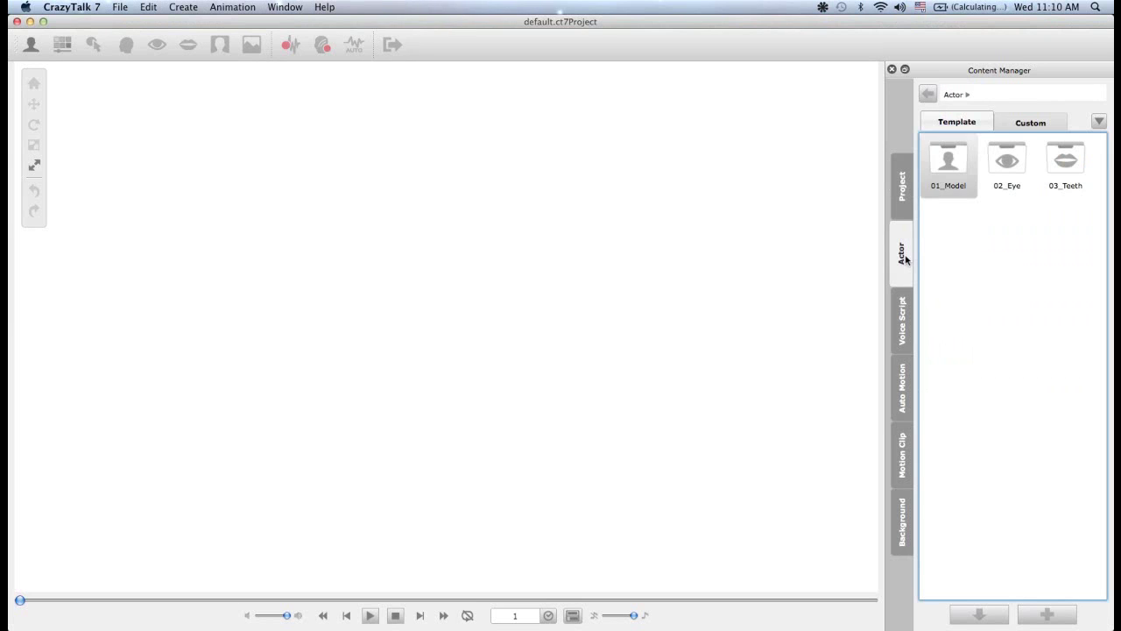
left_click_drag(1005, 229, 836, 254)
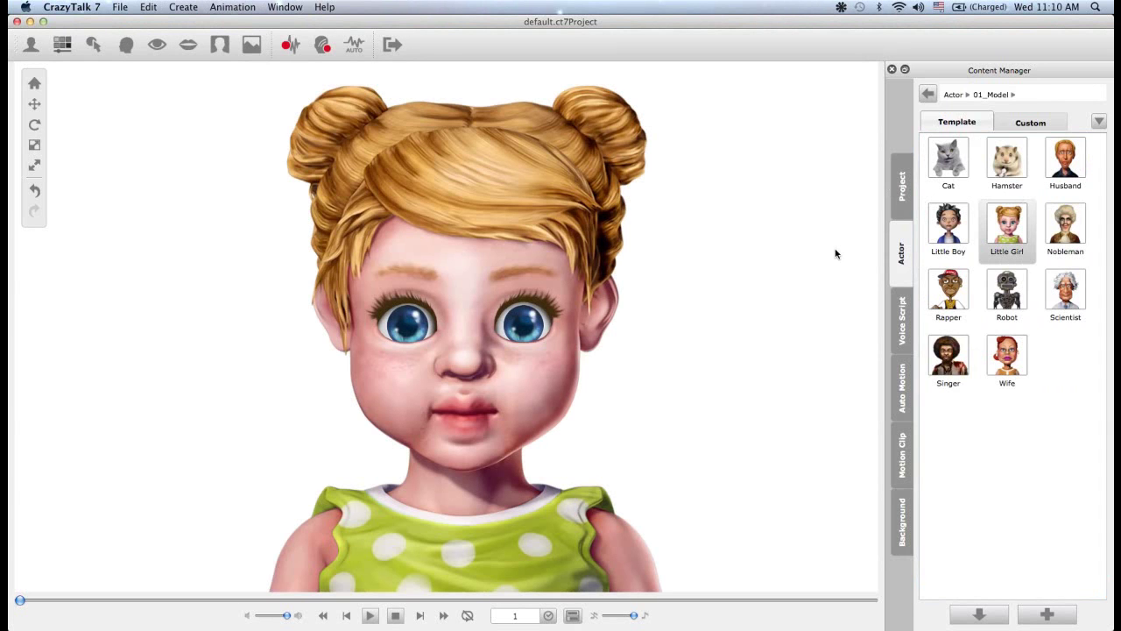
Try the human eye template W_Cosmetic_02 on the actor, and replace it with W_Cosmetic_01
left_click(928, 94)
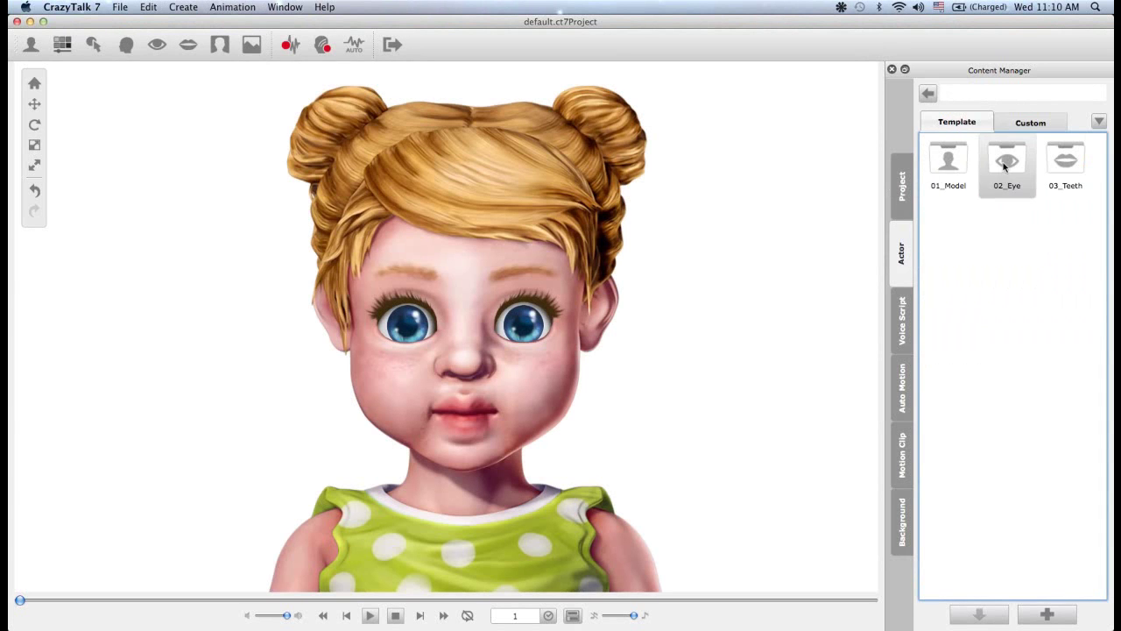
double_click(1005, 167)
double_click(1006, 233)
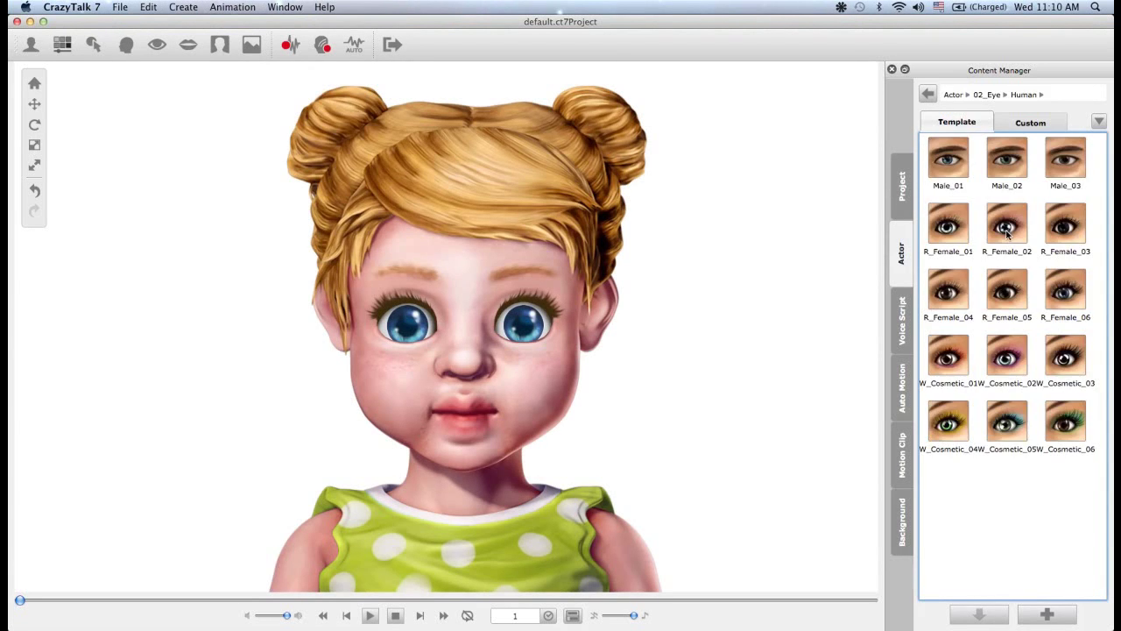
double_click(1011, 370)
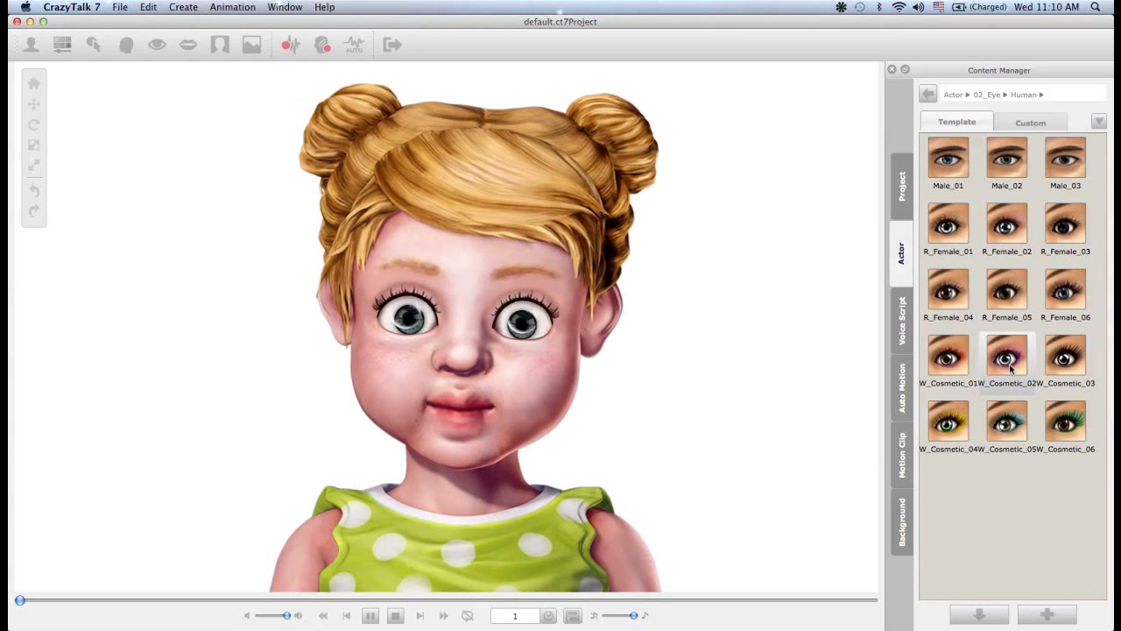
double_click(956, 359)
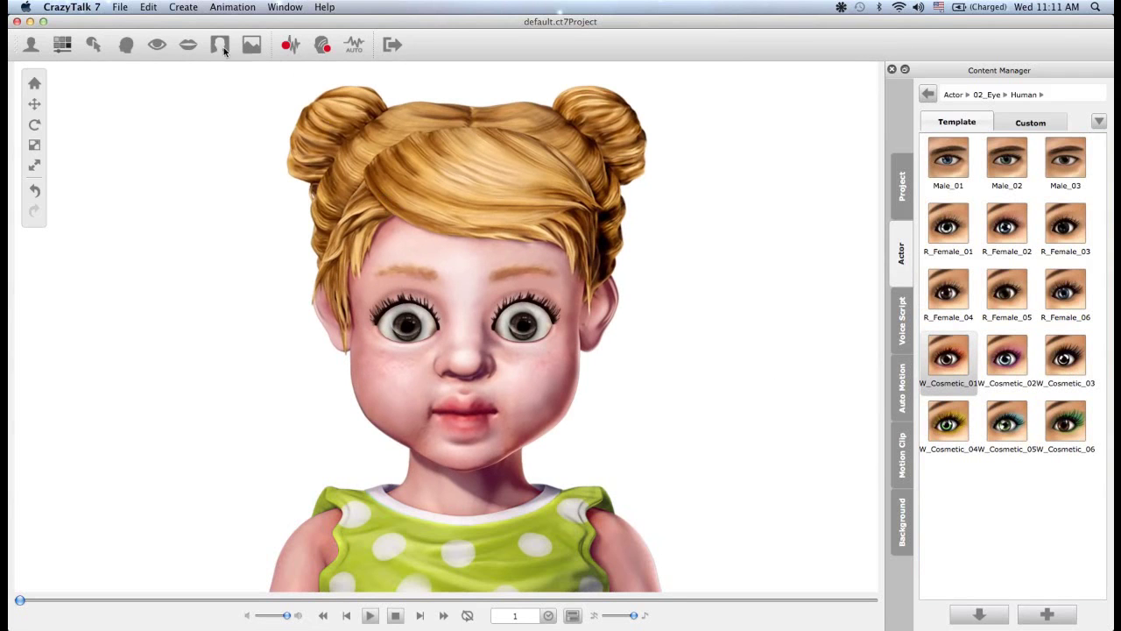
left_click(32, 44)
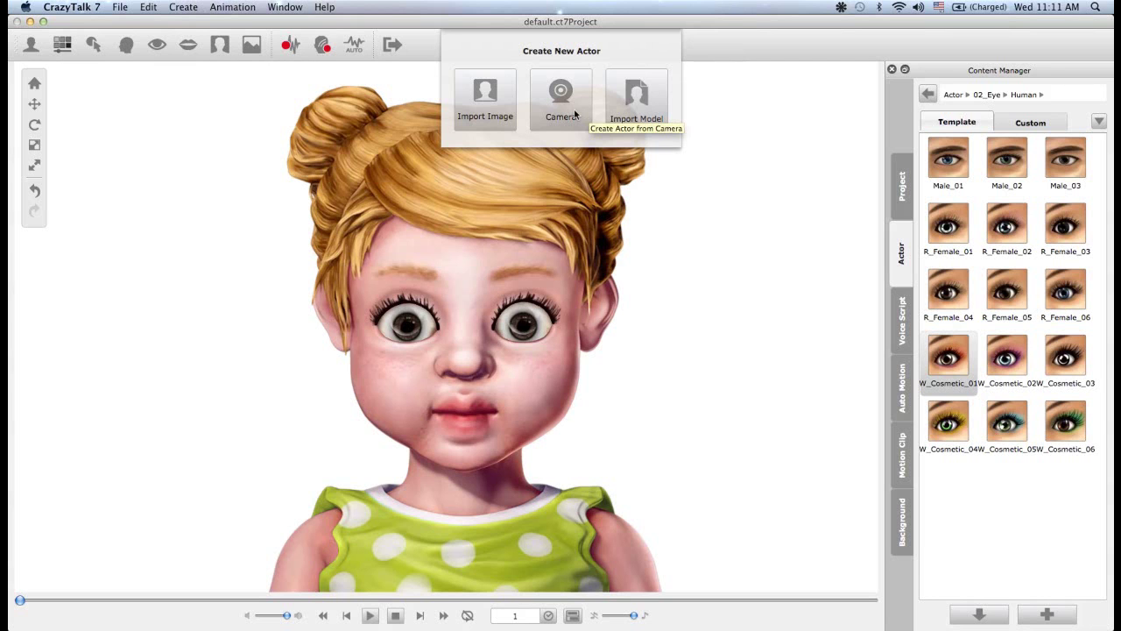
left_click(493, 97)
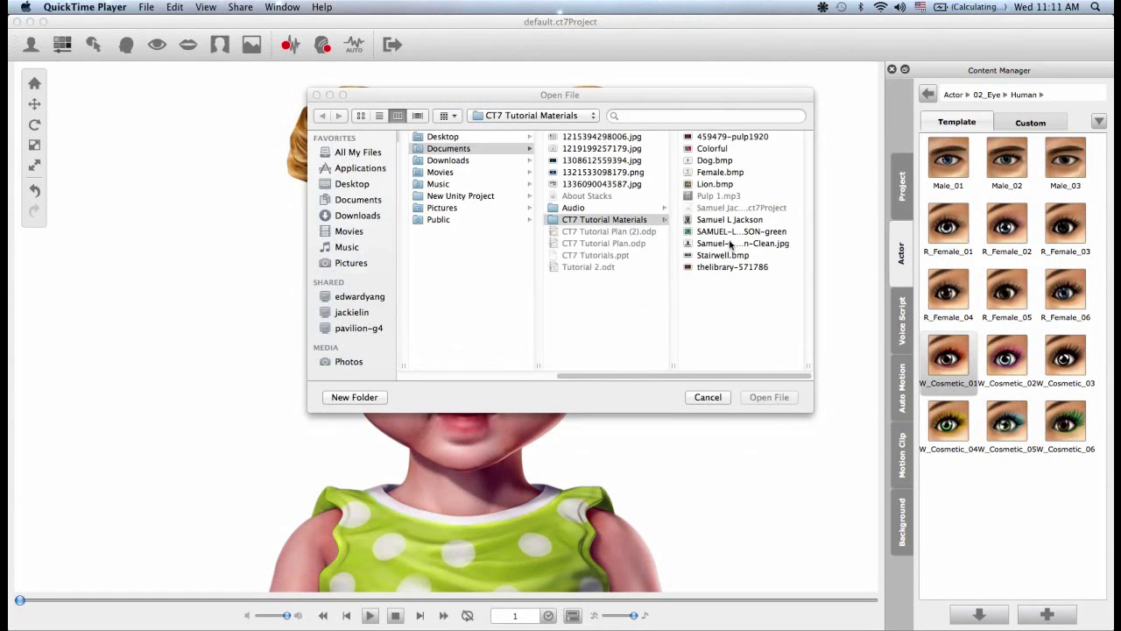
left_click(731, 232)
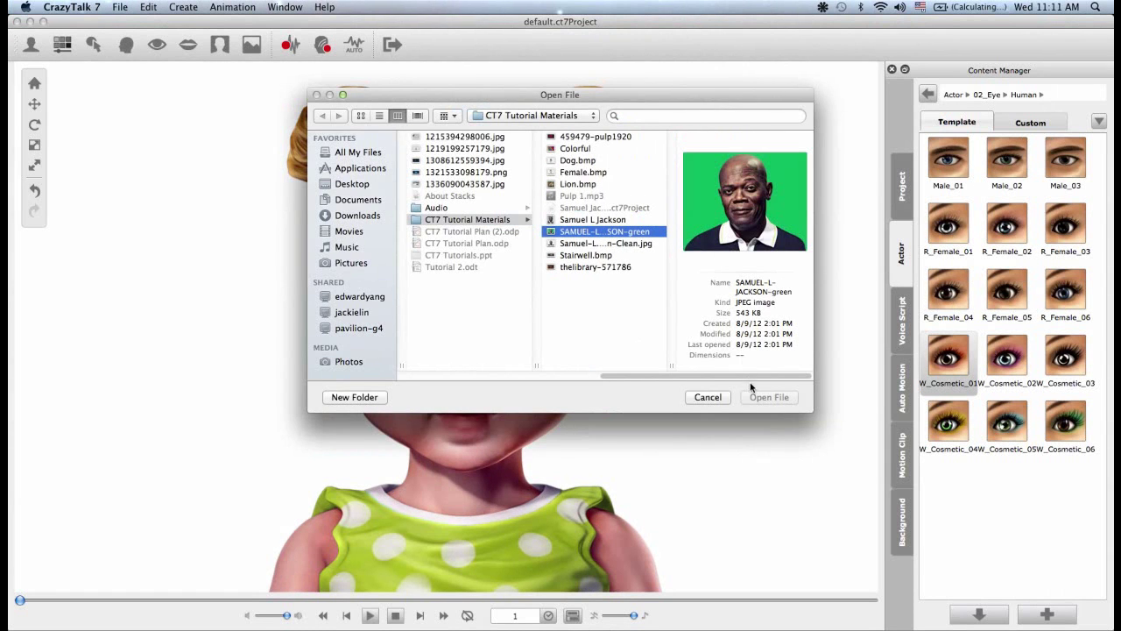
left_click(589, 233)
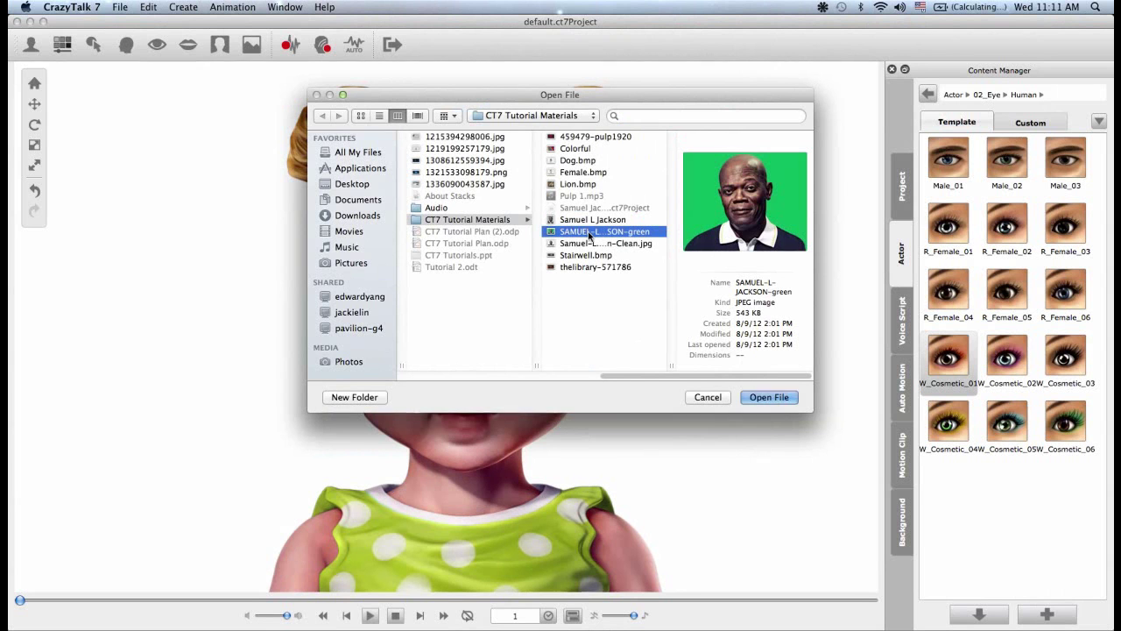
left_click(760, 398)
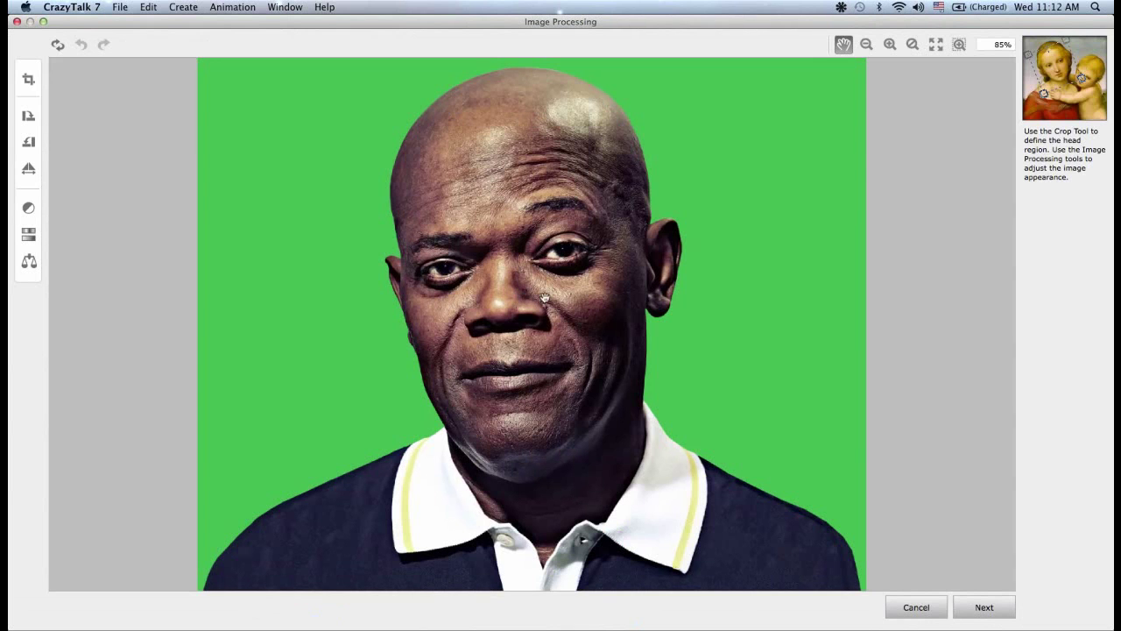
left_click(918, 609)
left_click(636, 328)
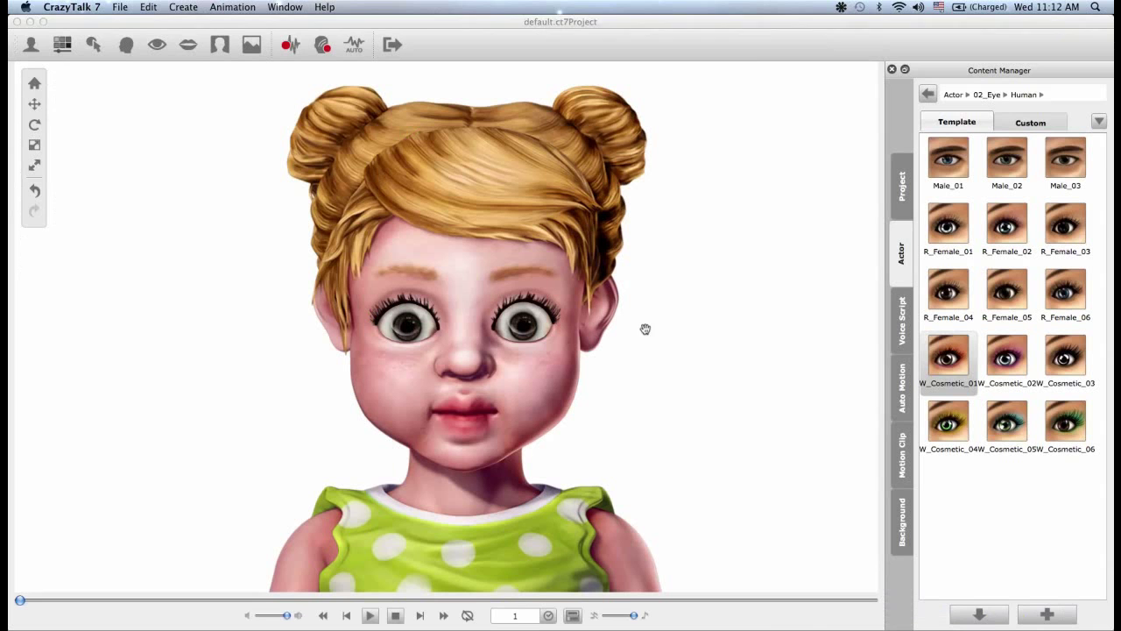
Switch to Preview to examine the front-facing portrait in Female.bmp, and return to CrazyTalk 7
left_click(767, 606)
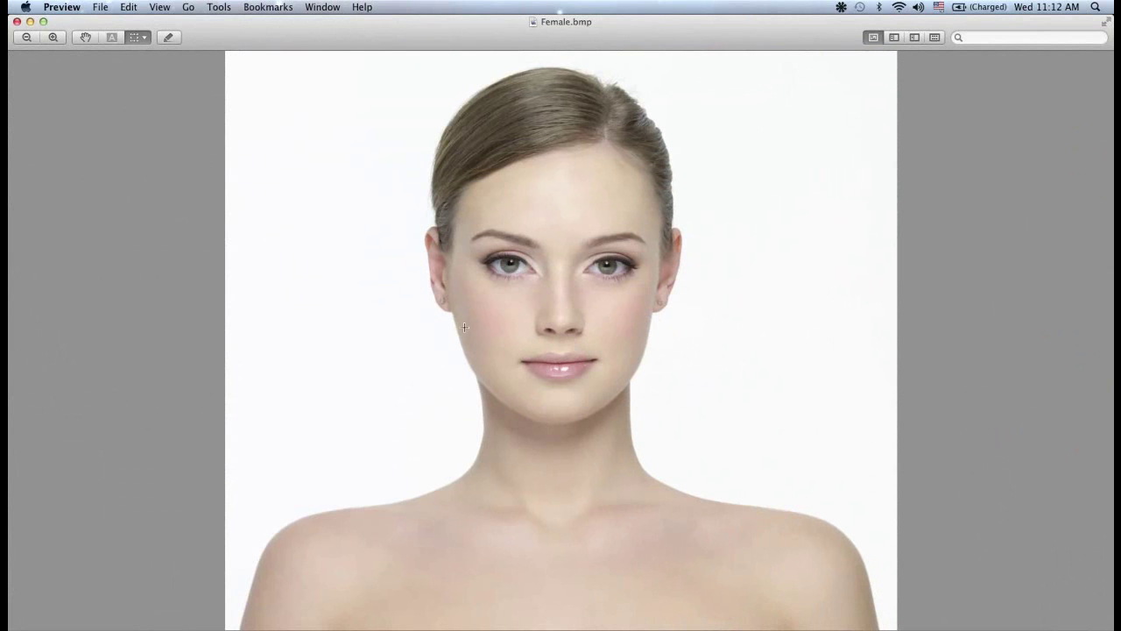
left_click(30, 22)
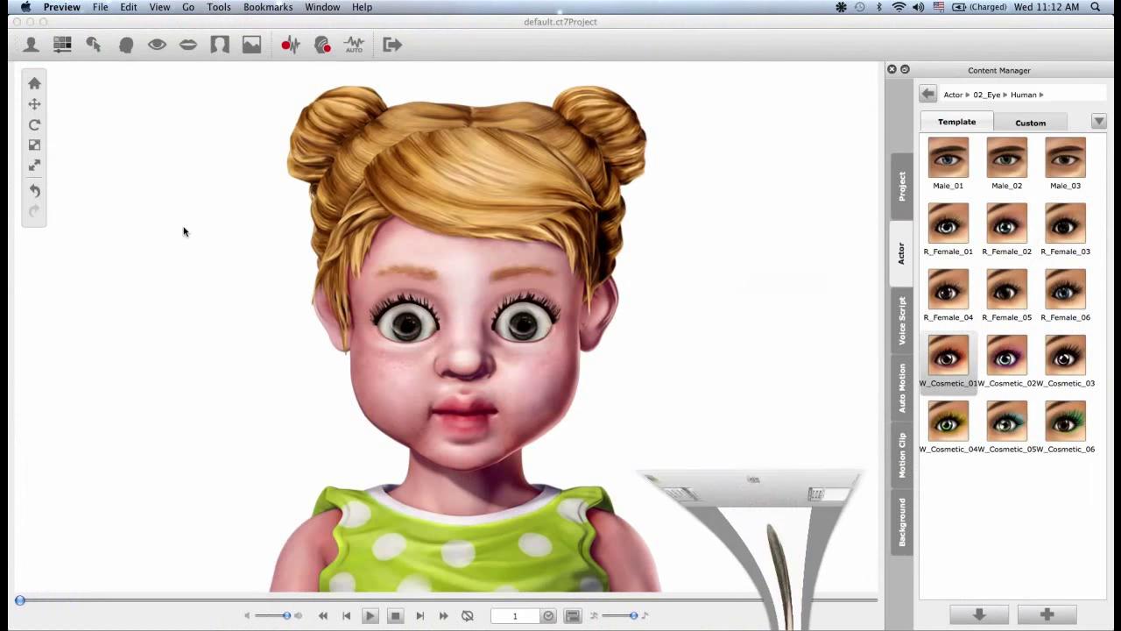
Create a new actor by importing the image SAMUEL-L-JACKSON-green from the CT7 Tutorial Materials folder
left_click(32, 45)
left_click(498, 101)
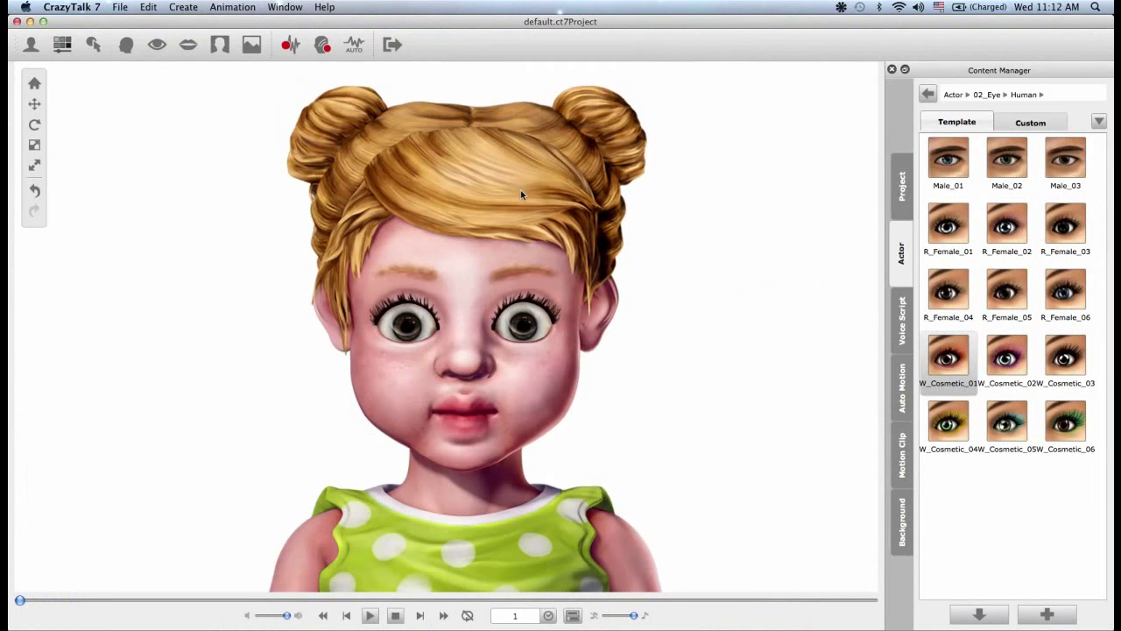
double_click(703, 238)
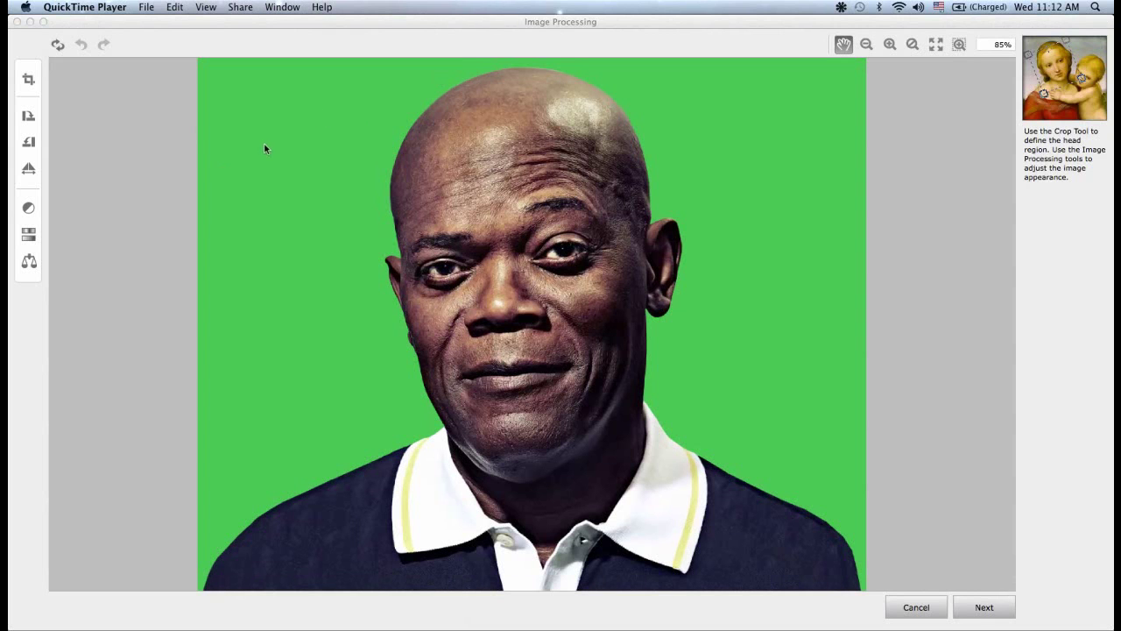
Try rotating the portrait 90 degrees and mirroring it, and bring it back to its original orientation
left_click(30, 118)
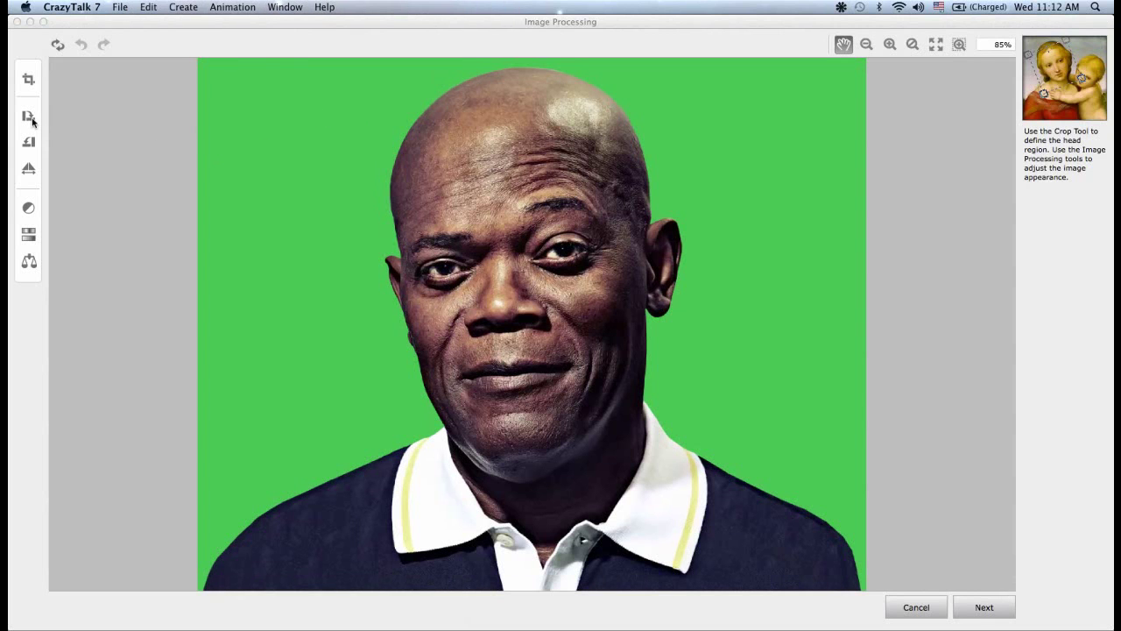
left_click(29, 168)
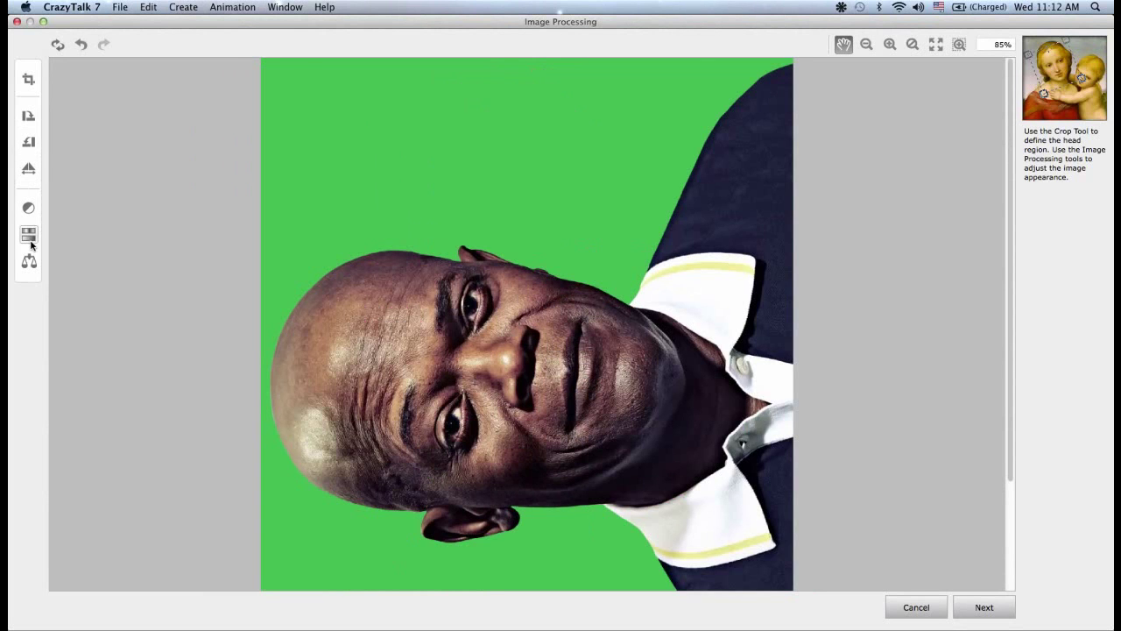
left_click(29, 116)
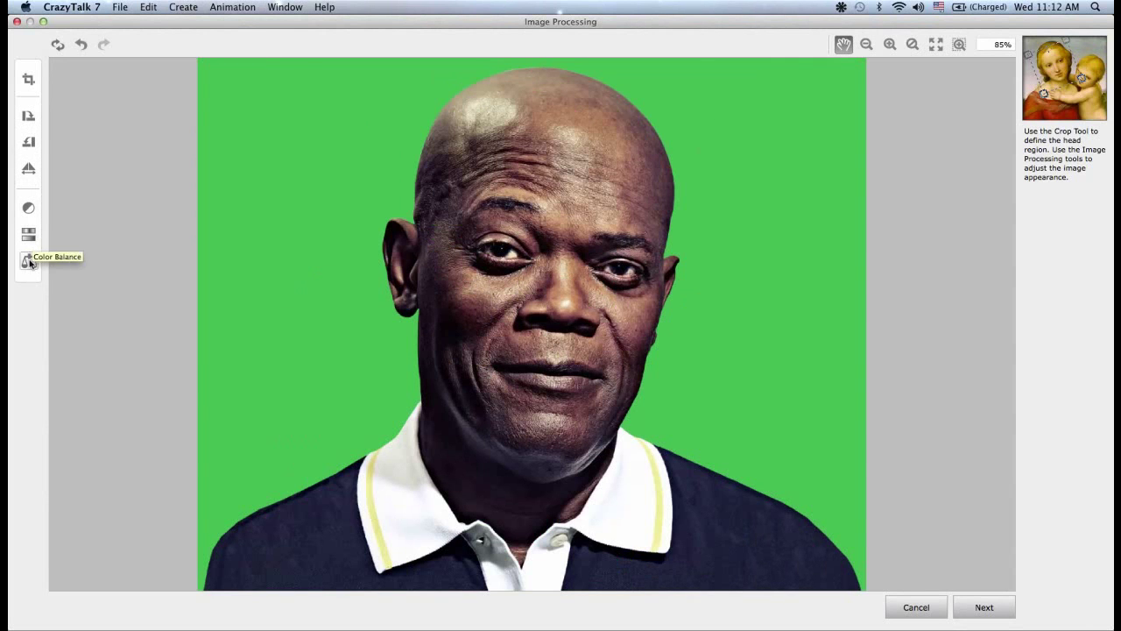
left_click(27, 174)
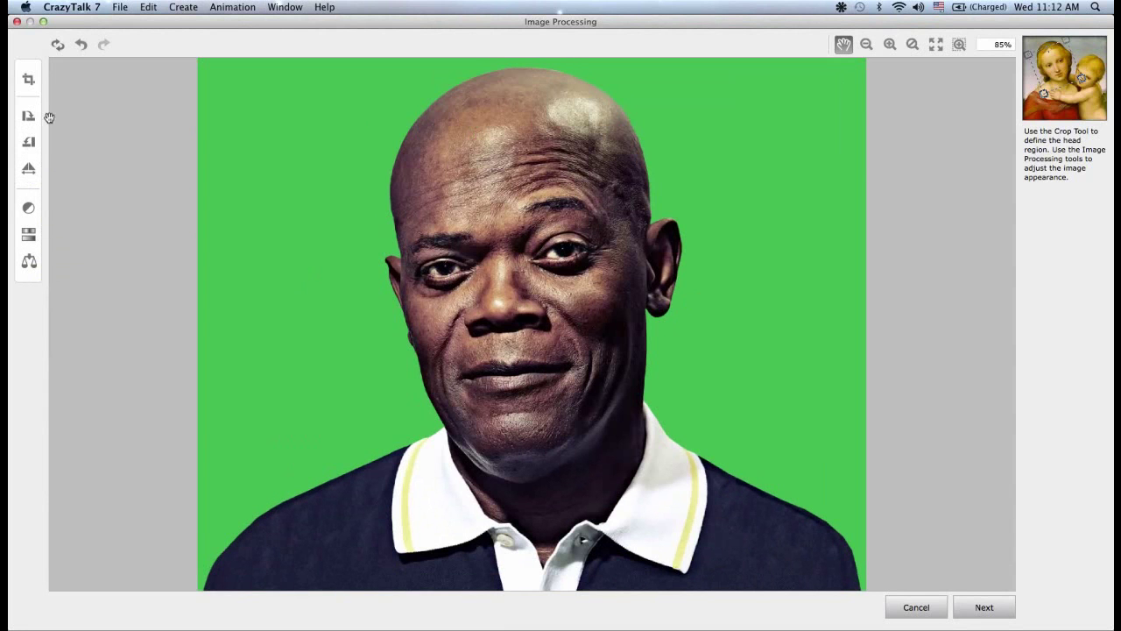
key("ctrl+super+Escape")
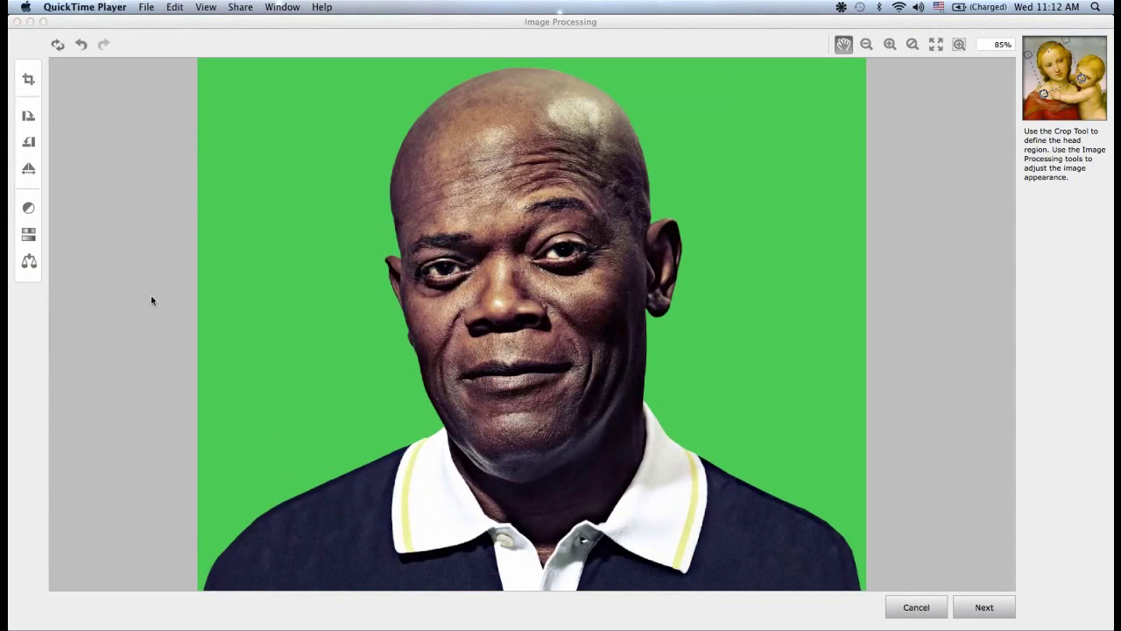
Crop the portrait to a region covering nearly the whole image, and proceed to the anchor points stage
left_click(35, 81)
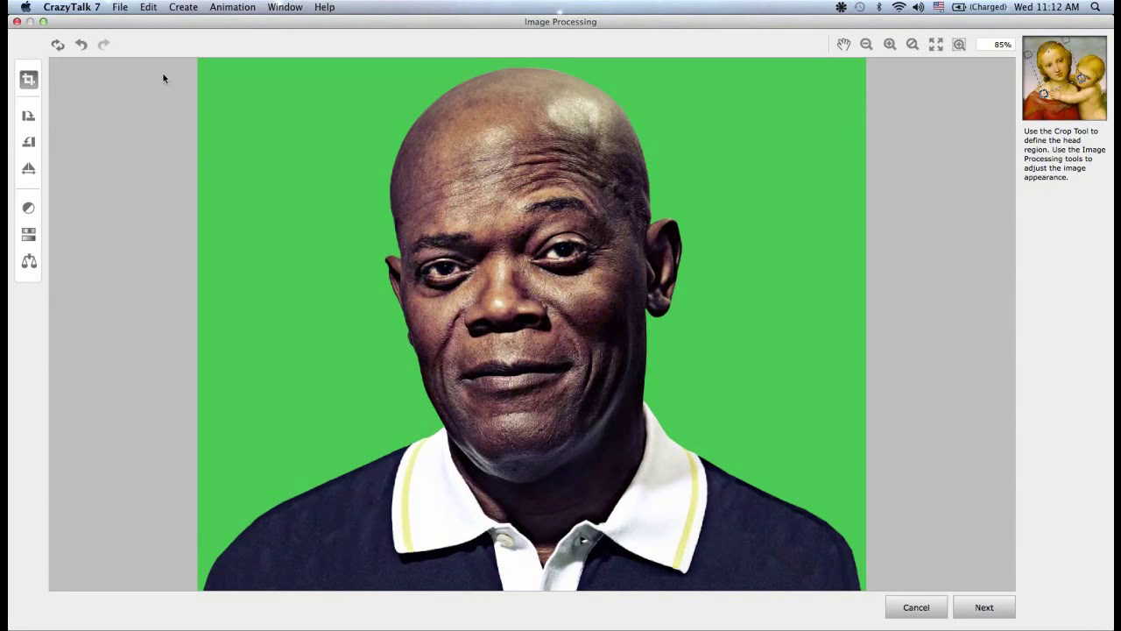
left_click_drag(200, 60, 894, 601)
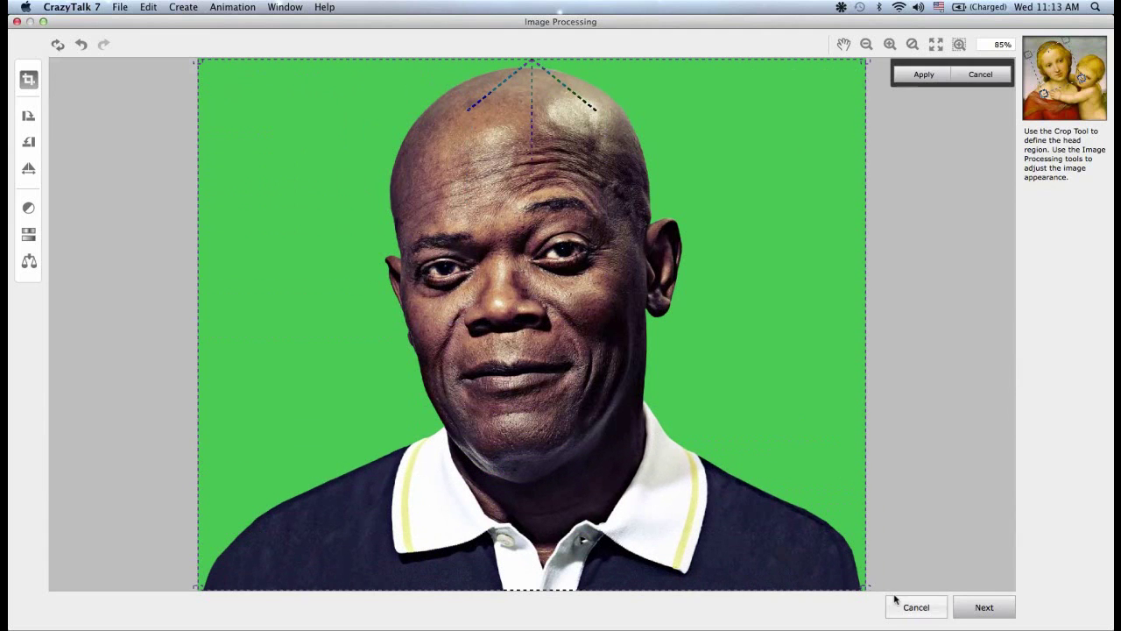
left_click(924, 74)
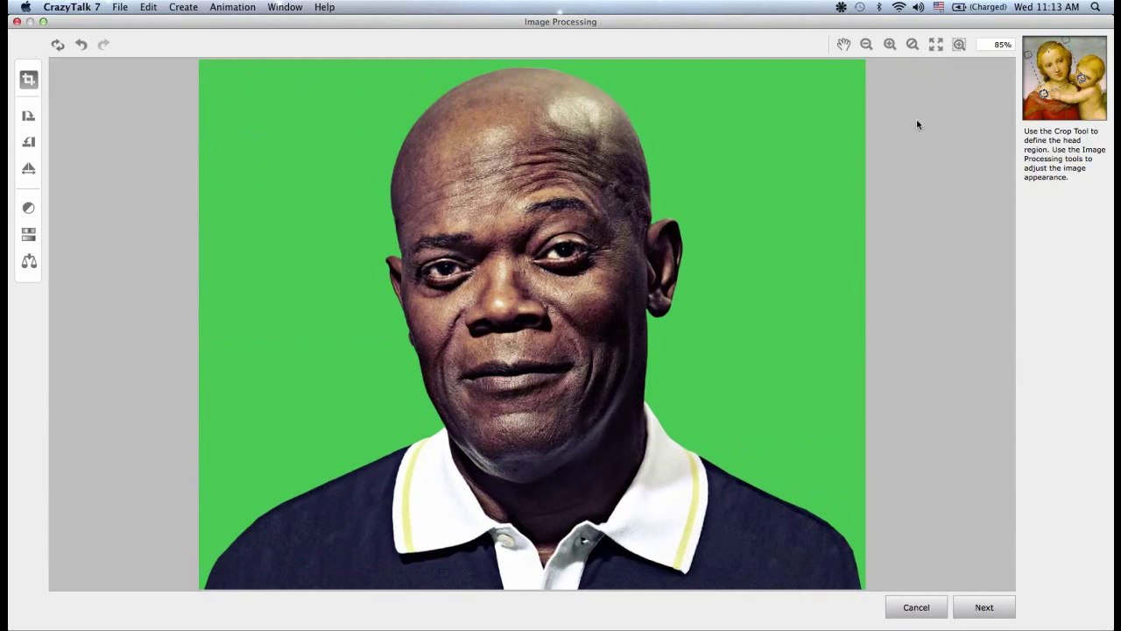
left_click(977, 608)
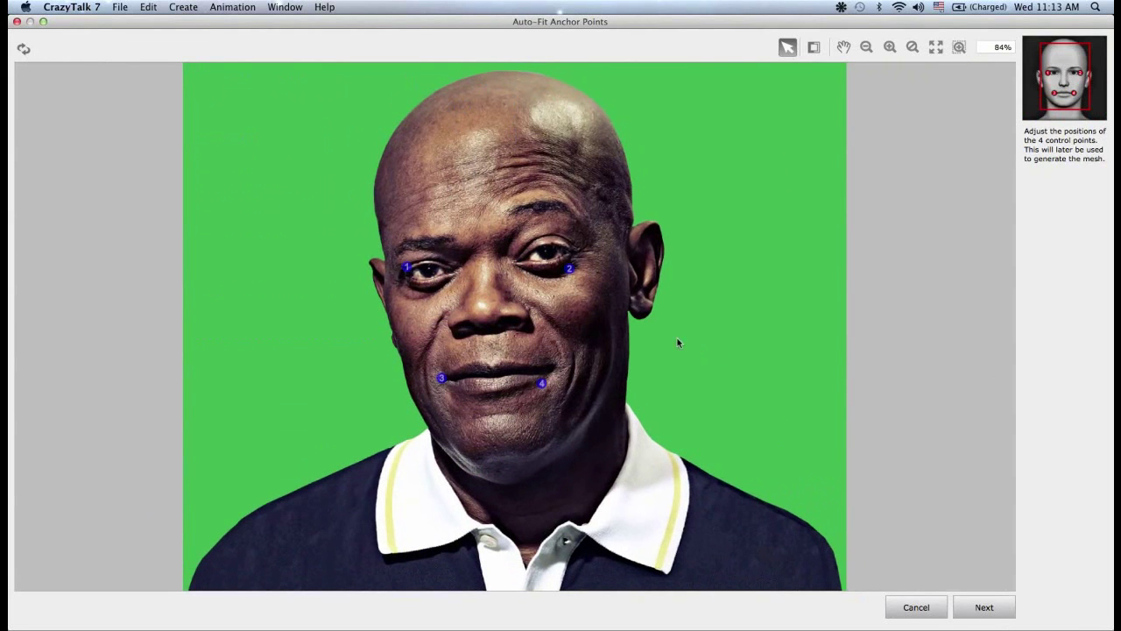
Align the four anchor points with the outer eye corners and the mouth corners, and proceed to face fitting
left_click_drag(406, 268, 402, 279)
left_click_drag(570, 269, 576, 253)
left_click_drag(542, 383, 549, 369)
left_click_drag(442, 379, 440, 381)
left_click(984, 608)
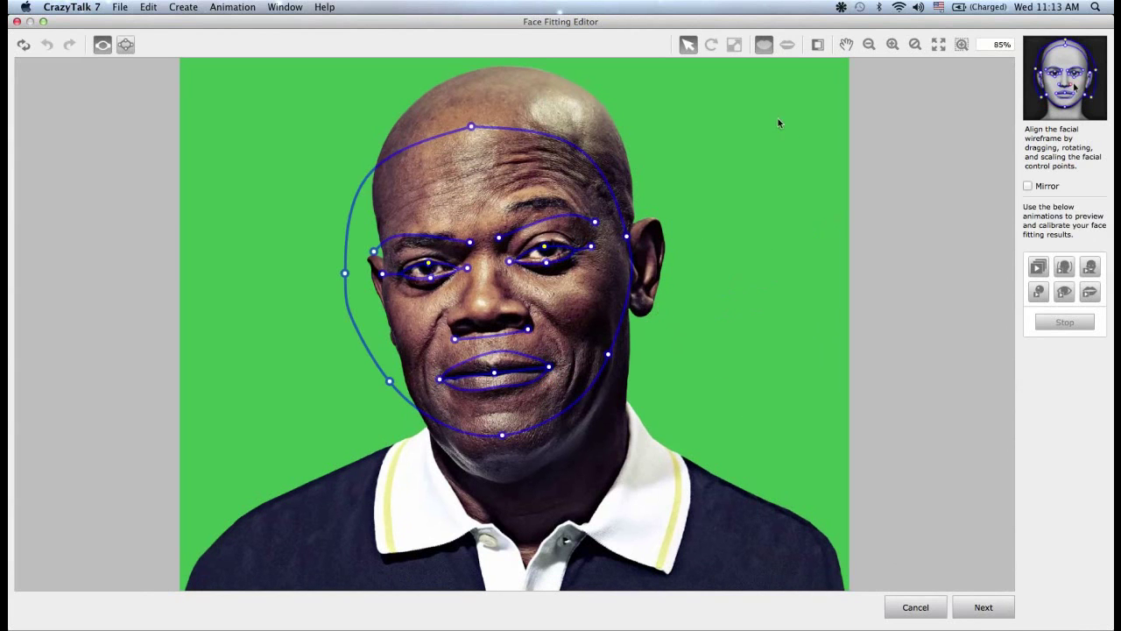
Fit the face outline to the crown, both sides, jaw and chin, and pull in the outer points of the left-hand eyebrow and eye
left_click_drag(471, 127, 482, 64)
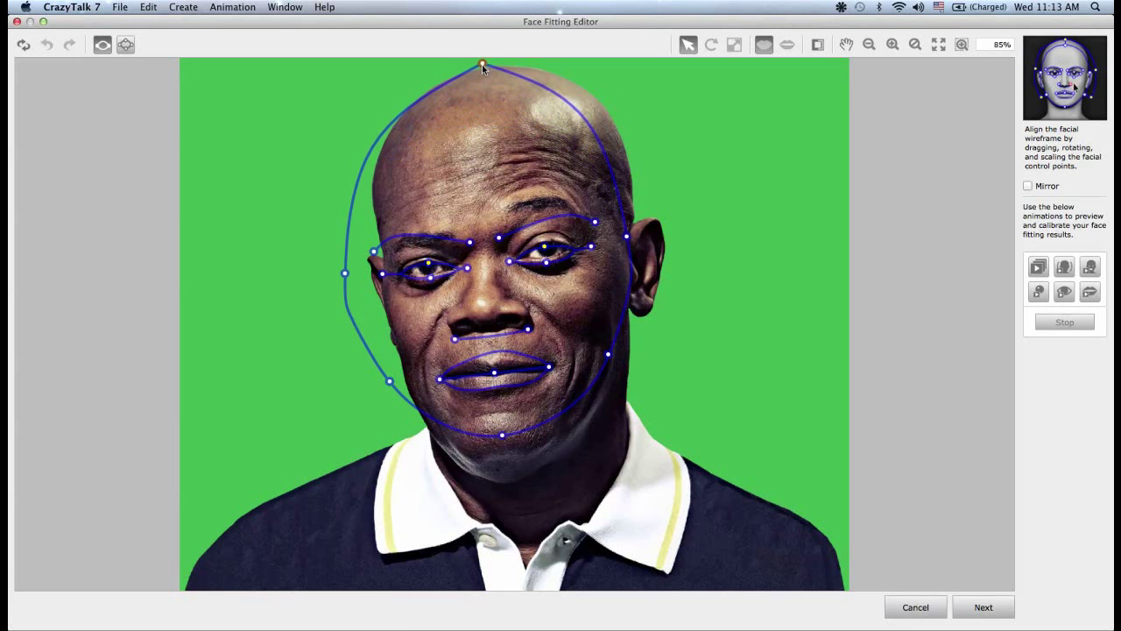
left_click_drag(627, 235, 636, 222)
left_click_drag(375, 251, 398, 248)
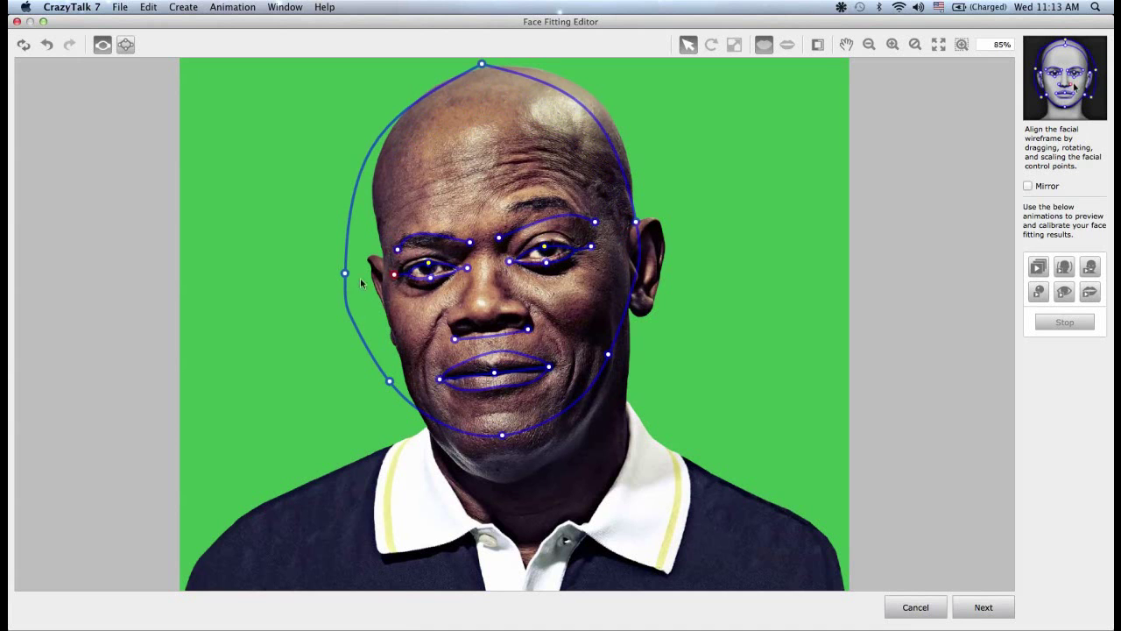
left_click_drag(345, 273, 384, 269)
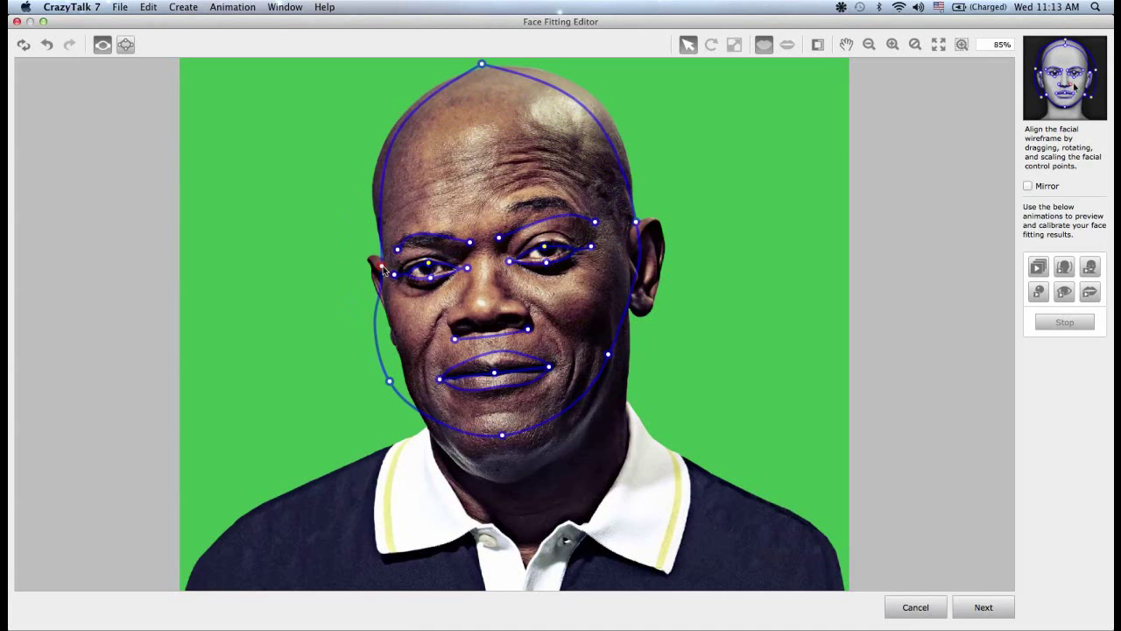
left_click(503, 437)
left_click_drag(503, 437, 509, 482)
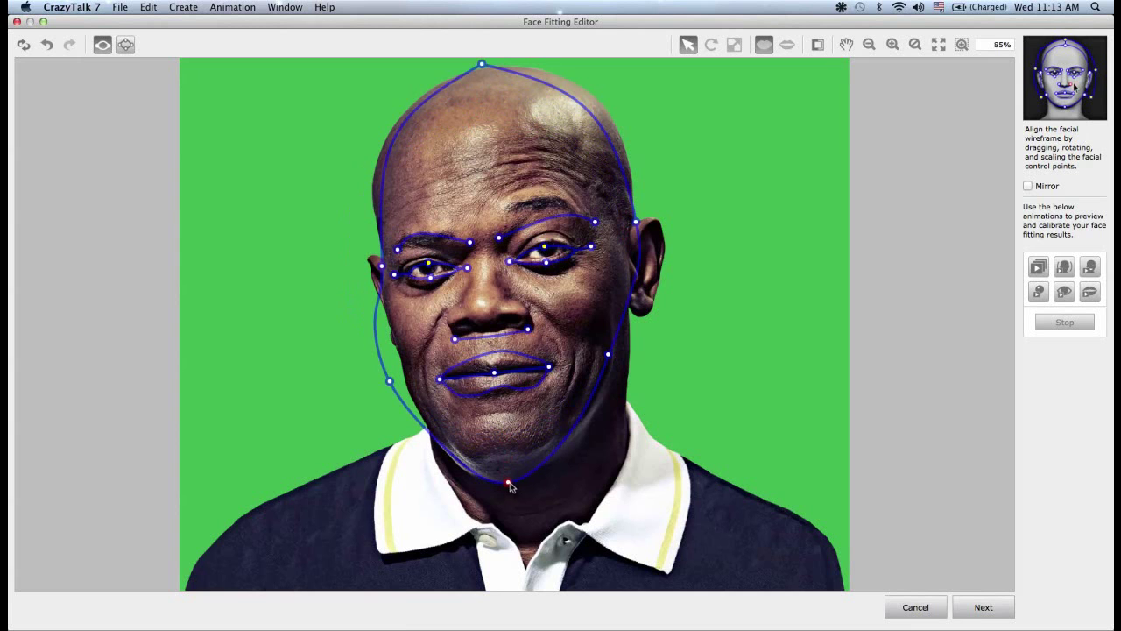
left_click_drag(609, 356, 614, 375)
left_click_drag(389, 381, 407, 383)
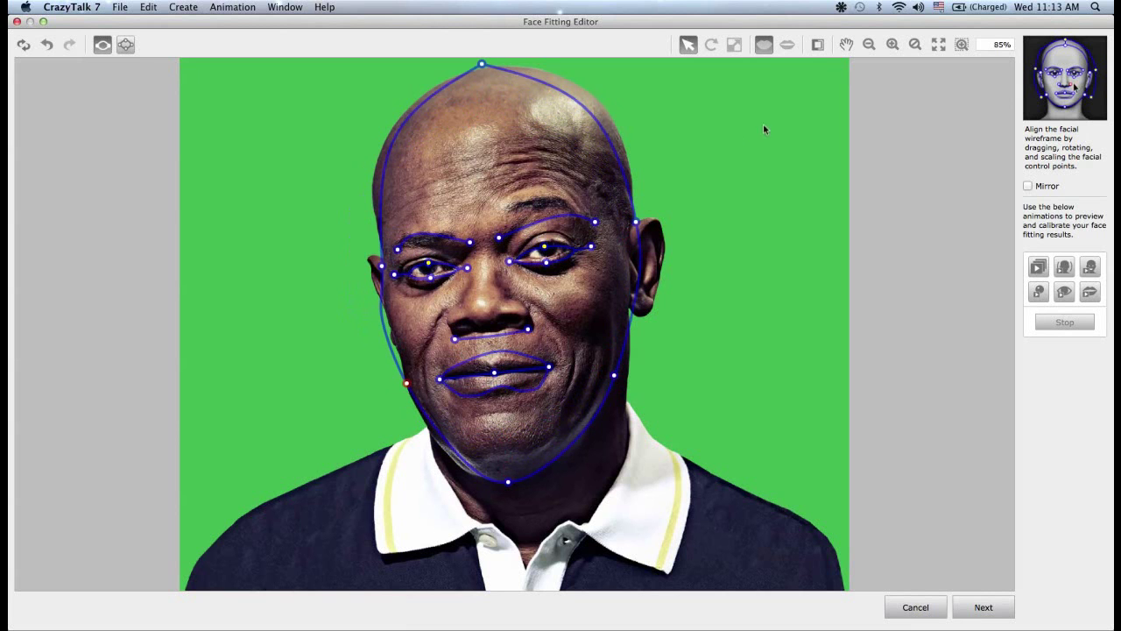
Align both ends of the right-hand eyebrow curve with the raised eyebrow in the portrait
left_click(892, 45)
left_click(892, 45)
left_click(892, 45)
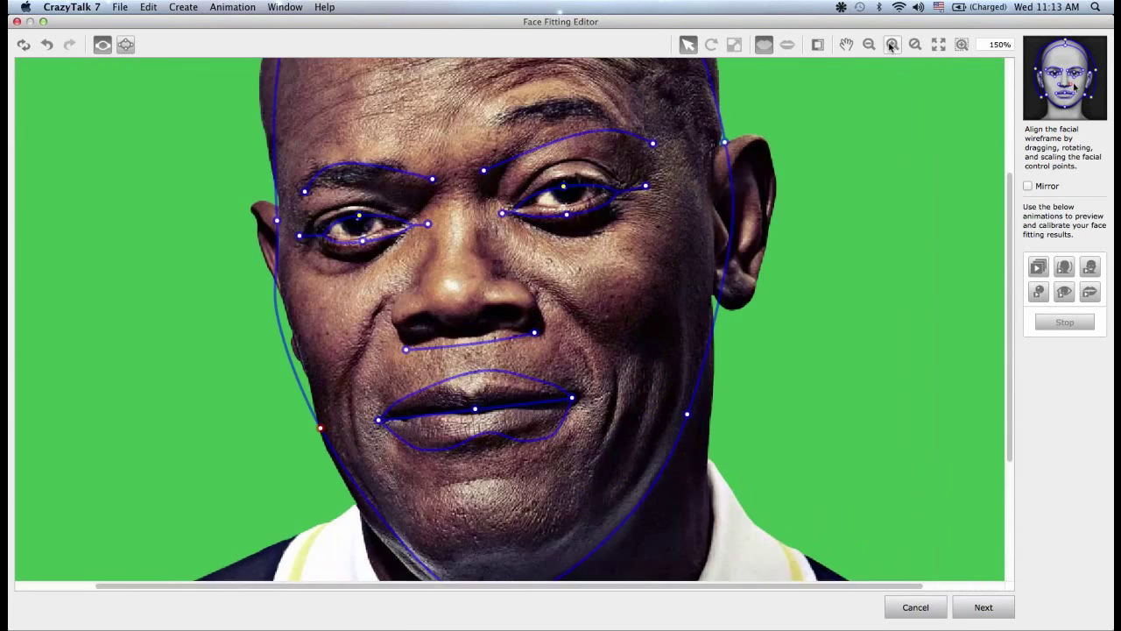
left_click(892, 45)
left_click(892, 45)
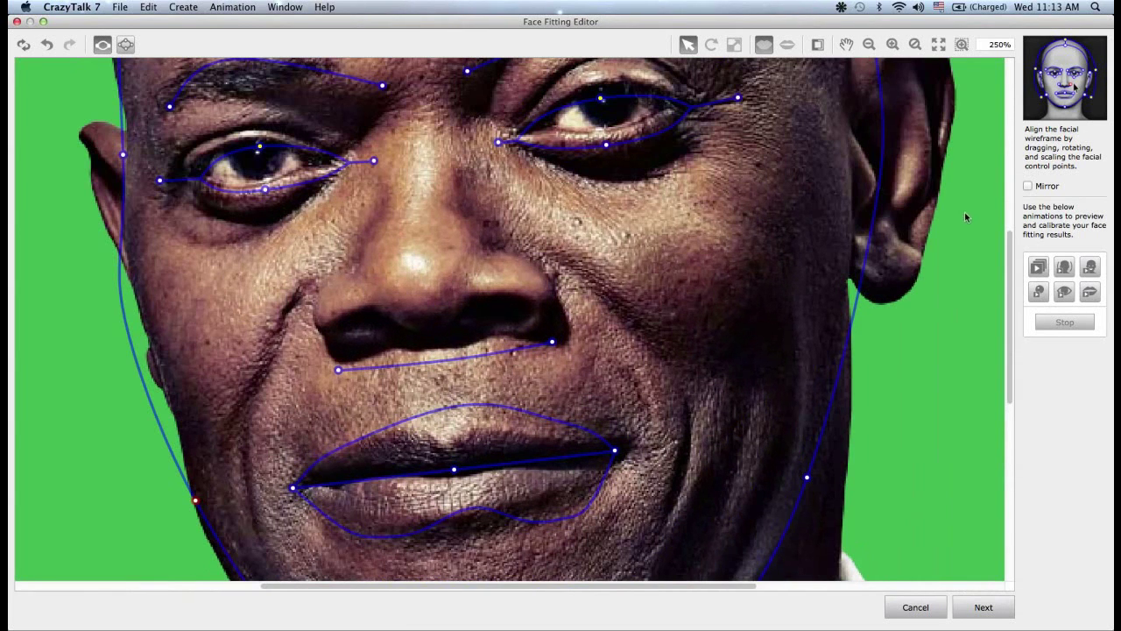
left_click_drag(1007, 277, 997, 206)
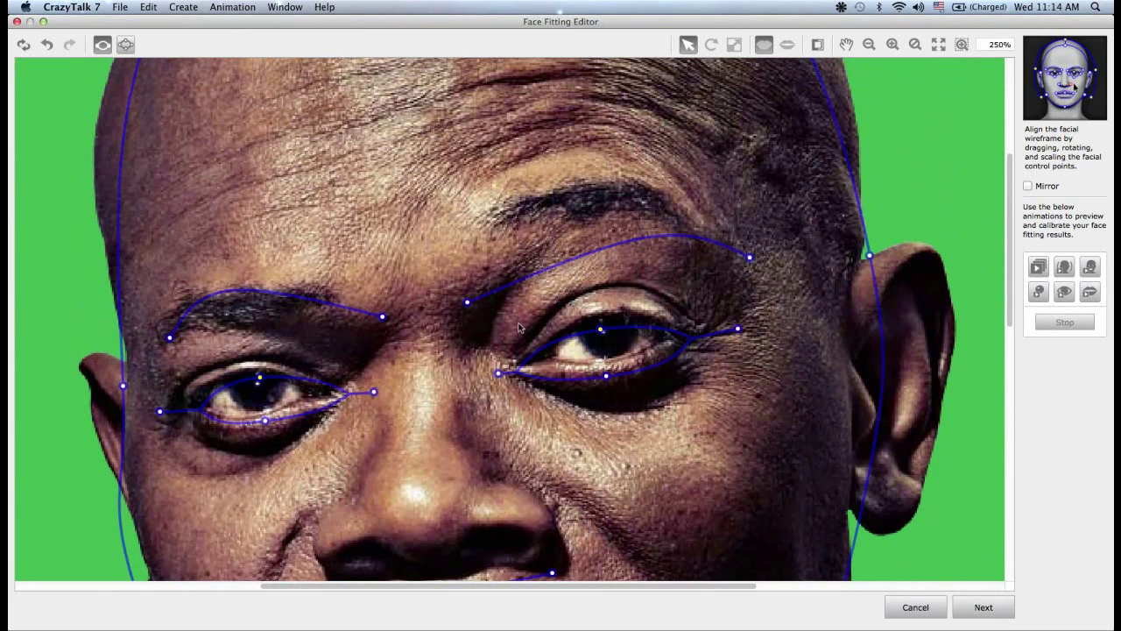
left_click_drag(581, 260, 537, 215)
left_click(423, 257)
left_click_drag(423, 256, 485, 230)
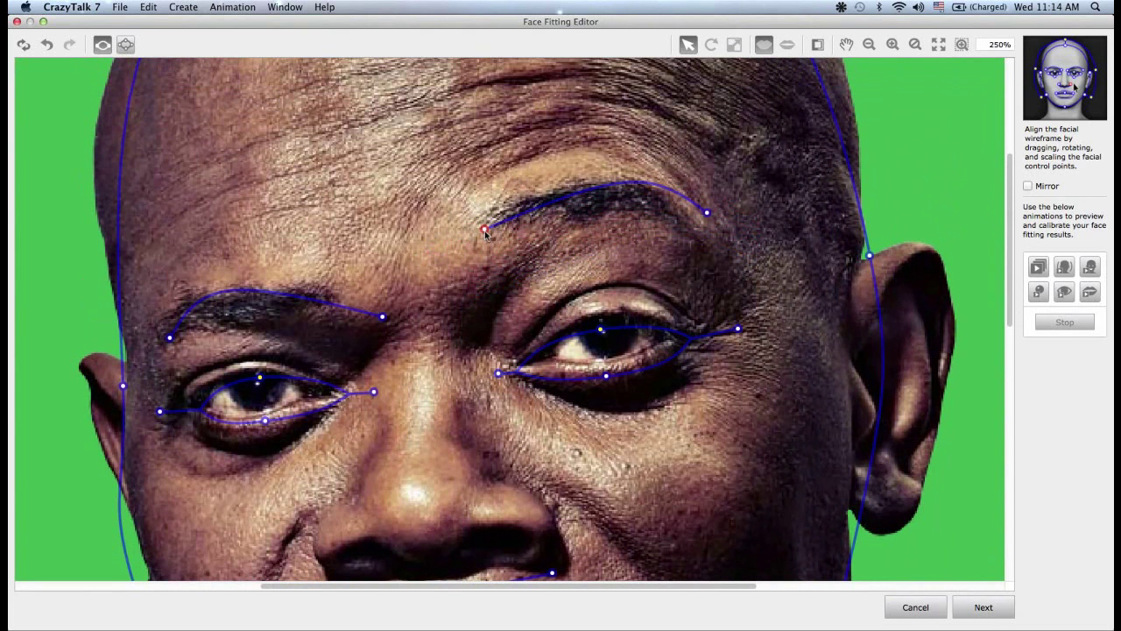
Move the right-hand eye wireframe up onto the eye and align its inner and outer corner points with the portrait
left_click(501, 374)
left_click(536, 354)
left_click_drag(536, 354, 541, 342)
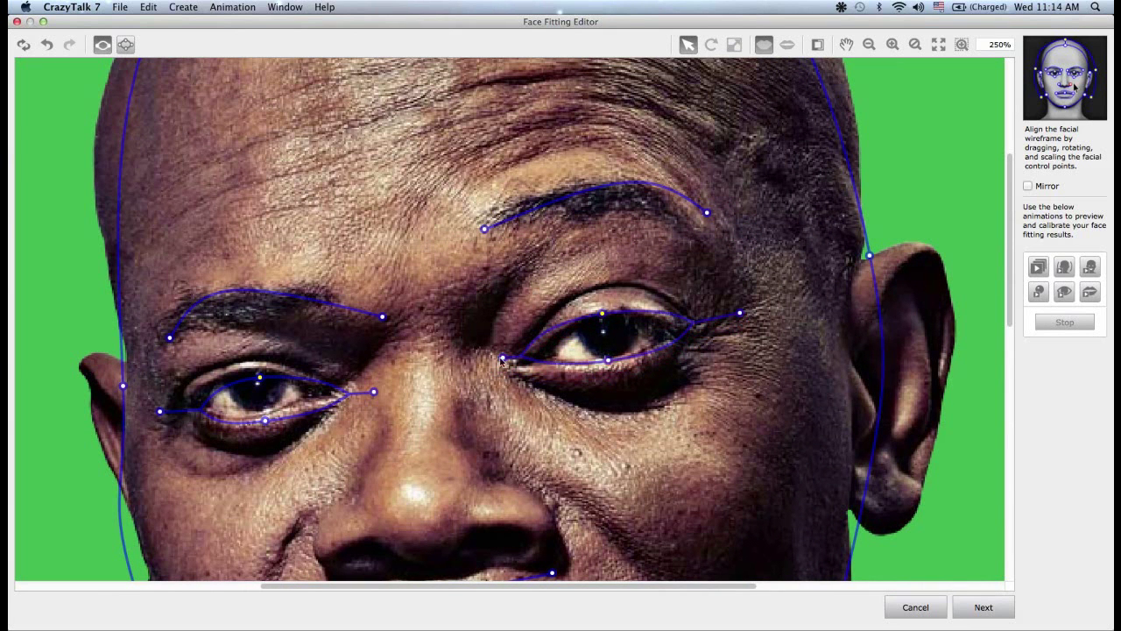
left_click_drag(503, 360, 507, 366)
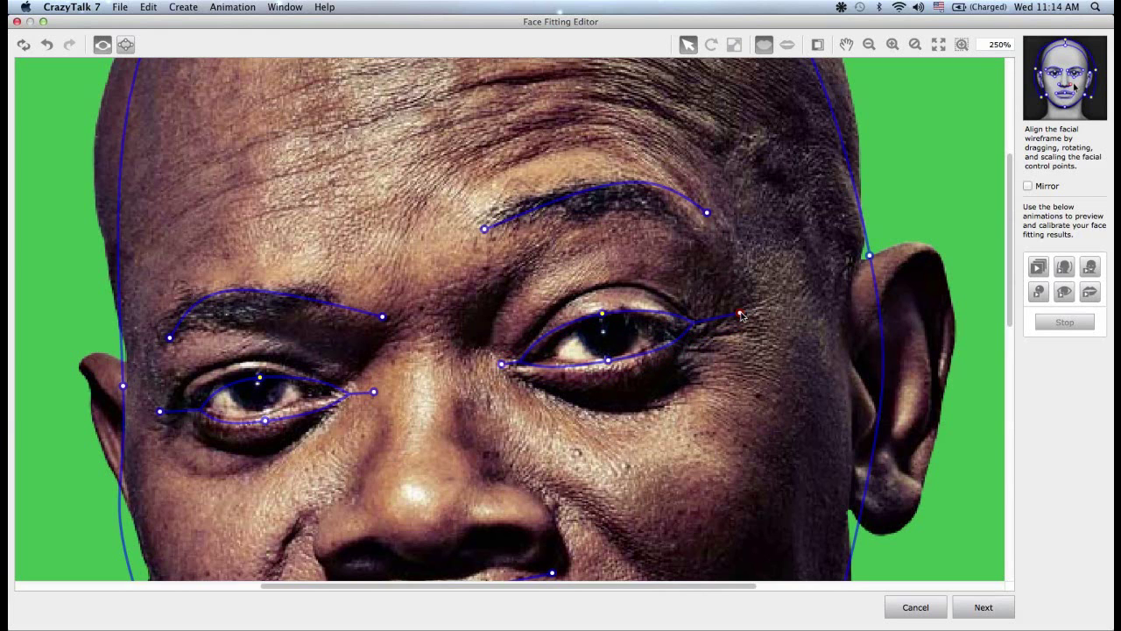
left_click_drag(739, 314, 709, 320)
Fit the left-hand eye wireframe and eyebrow curve, including their inner and outer end points, to the portrait
left_click_drag(713, 587, 605, 595)
left_click_drag(559, 395, 545, 387)
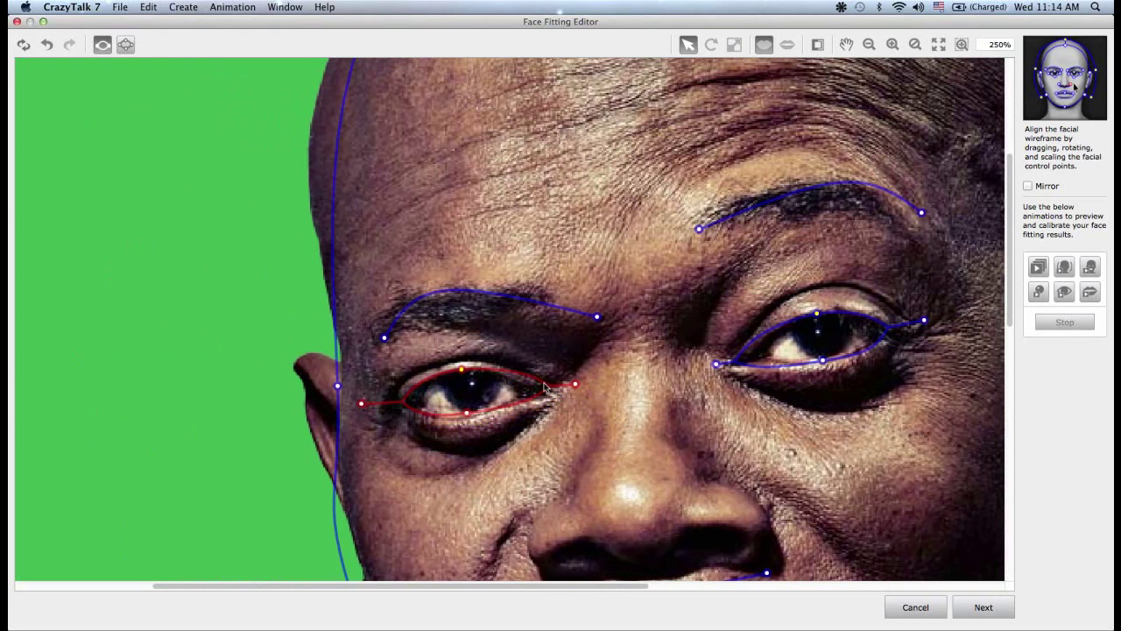
left_click_drag(597, 317, 555, 303)
left_click_drag(575, 383, 567, 384)
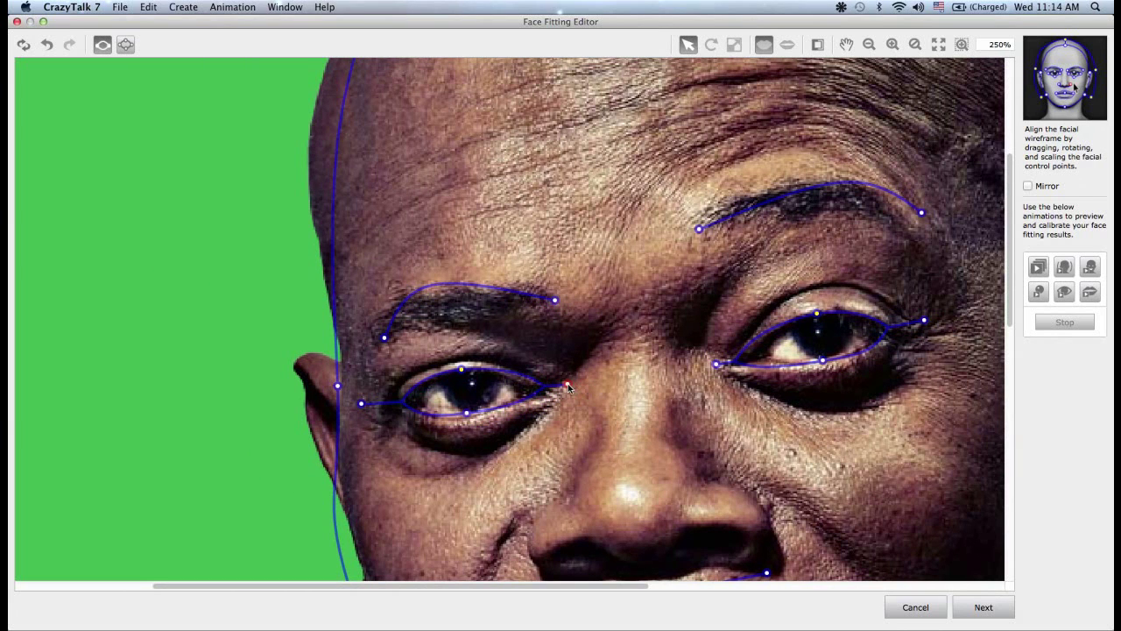
left_click_drag(361, 405, 389, 411)
left_click_drag(385, 338, 380, 338)
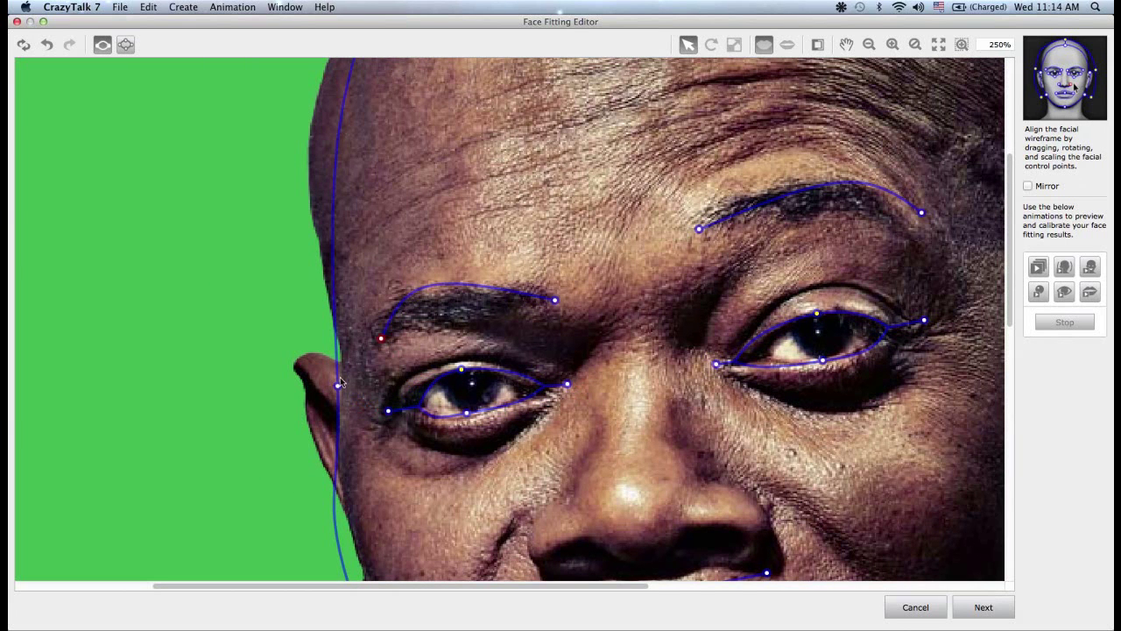
left_click(338, 386)
Move the nose line up to the base of the nostrils and align the mouth's right-hand corner and centre points
left_click_drag(1009, 303, 1012, 413)
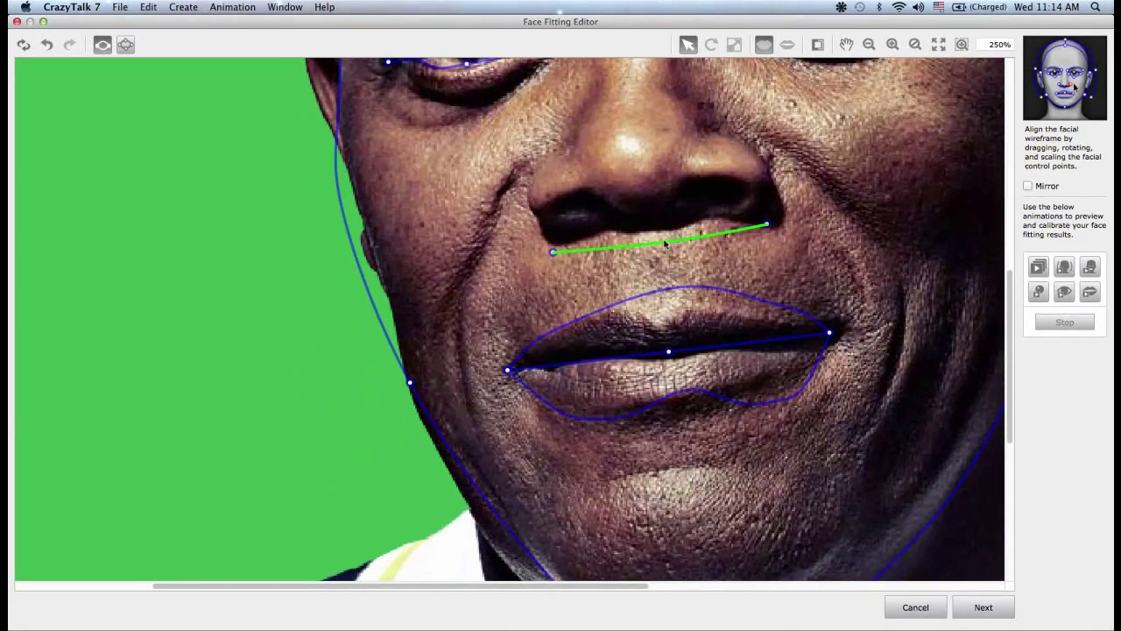
left_click_drag(663, 250, 641, 201)
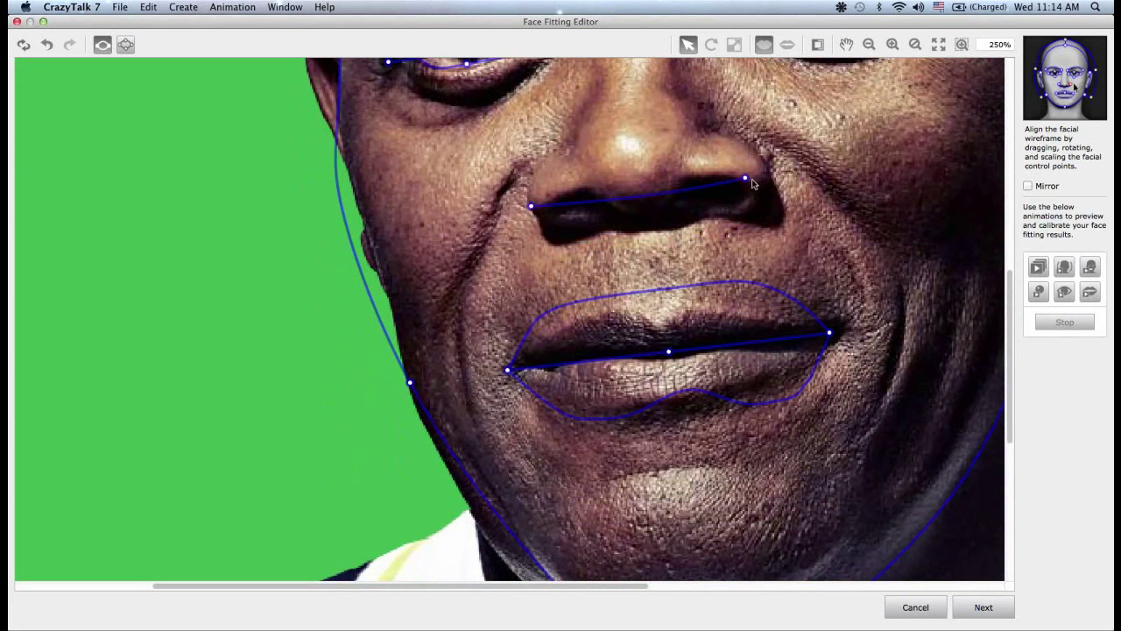
left_click_drag(746, 181, 765, 188)
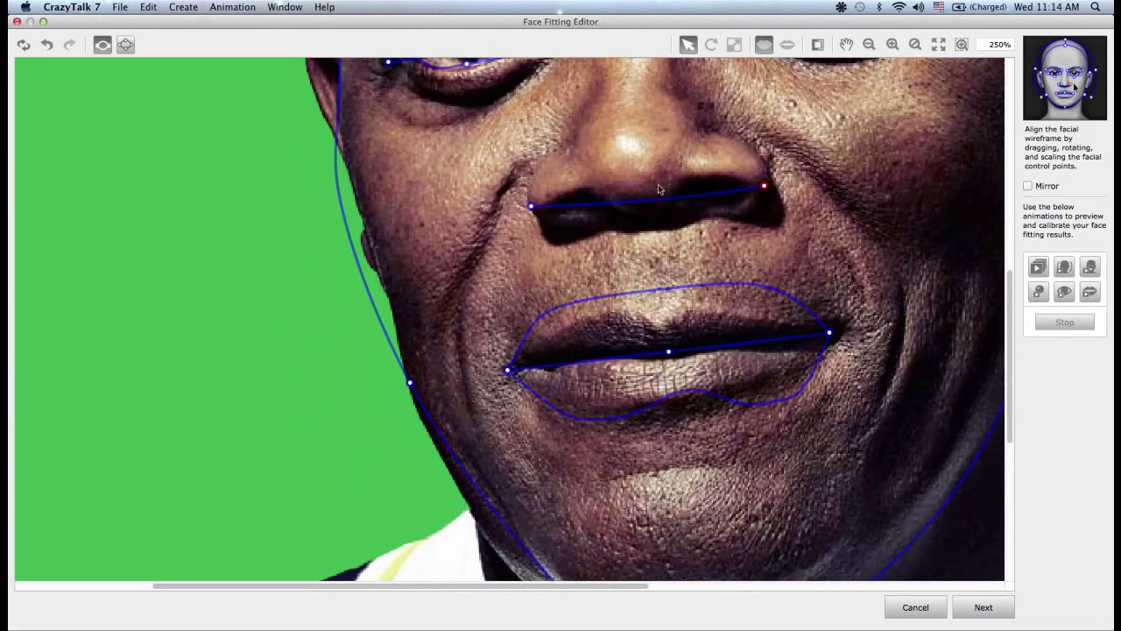
left_click_drag(830, 338, 838, 336)
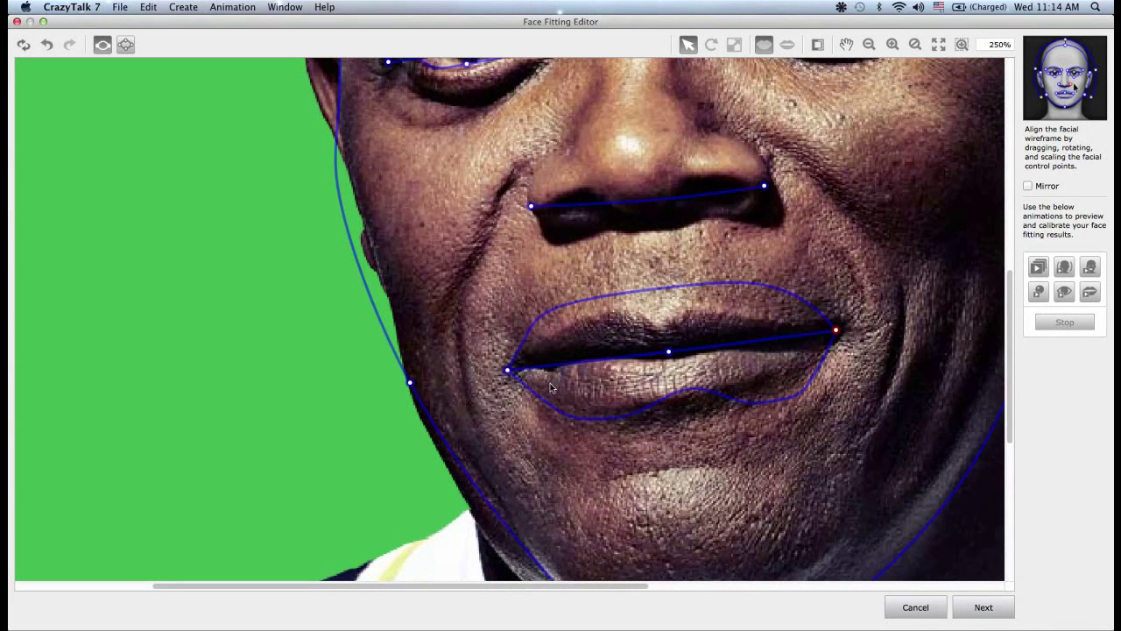
left_click(666, 353)
Switch to the detailed control points and fit the face outline to both sides of the crown, the left-hand cheek and the jaw
scroll(1012, 351, "up", 10)
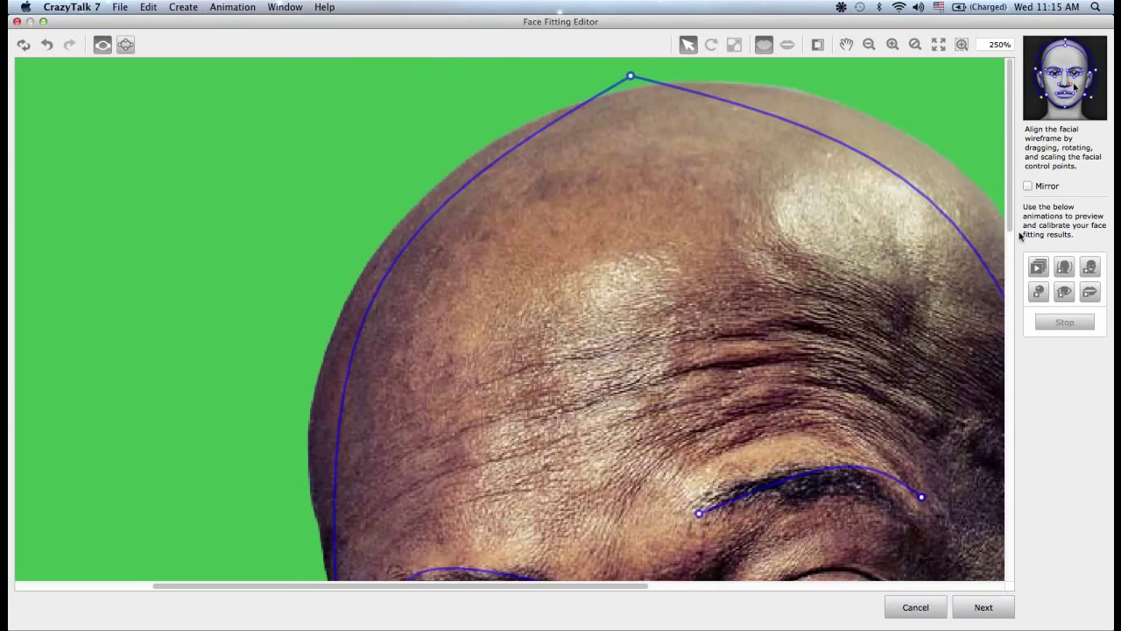
left_click_drag(1012, 215, 1012, 495)
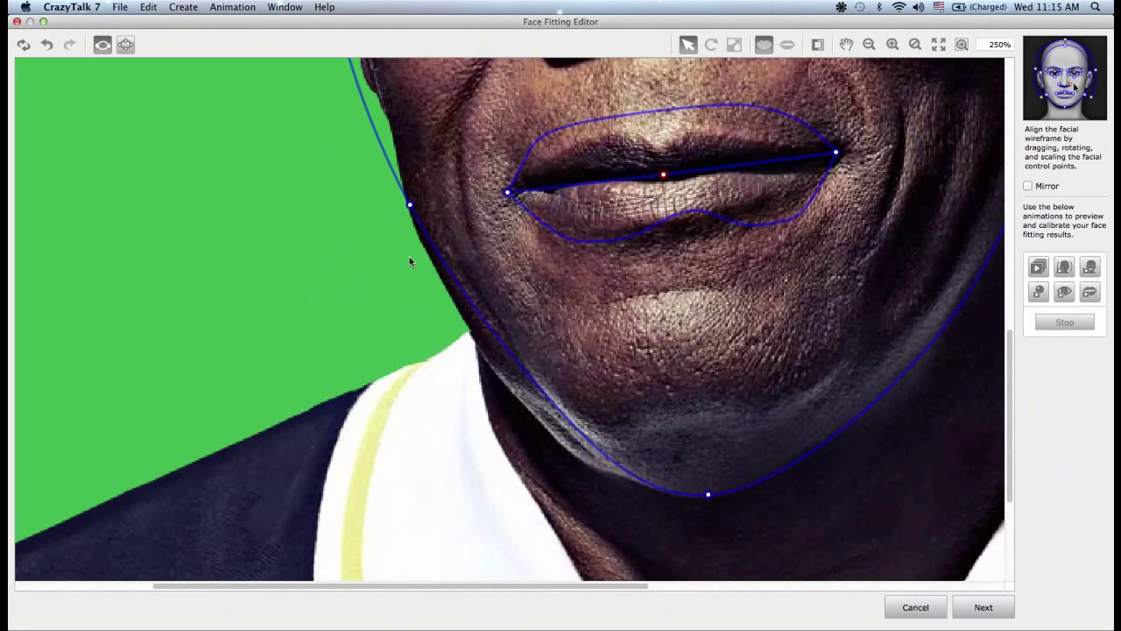
left_click(126, 45)
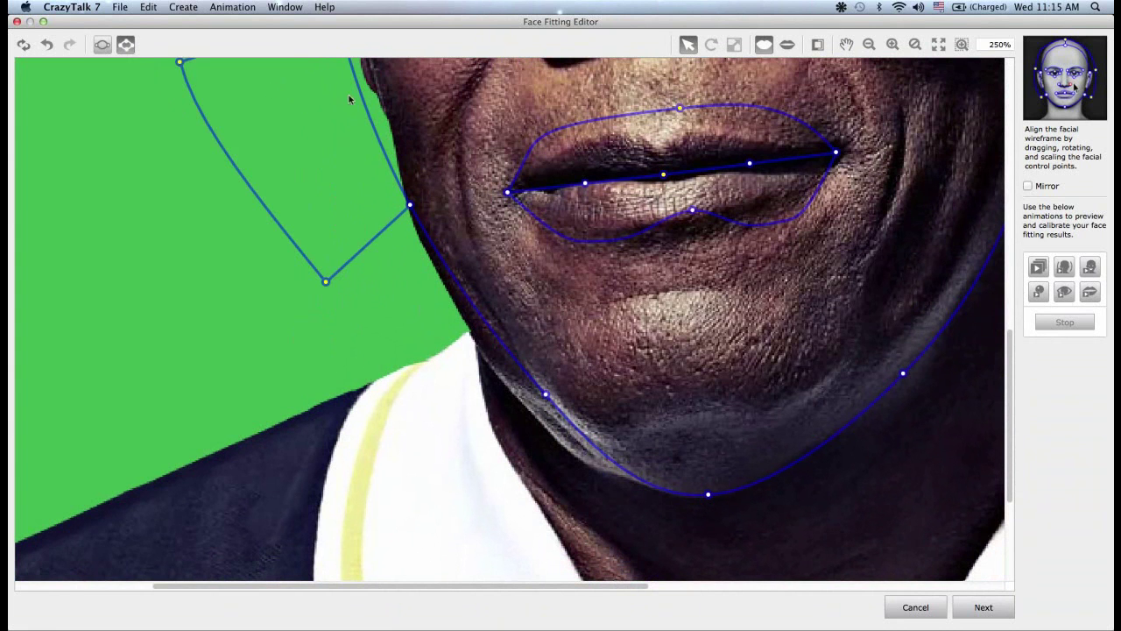
left_click(940, 47)
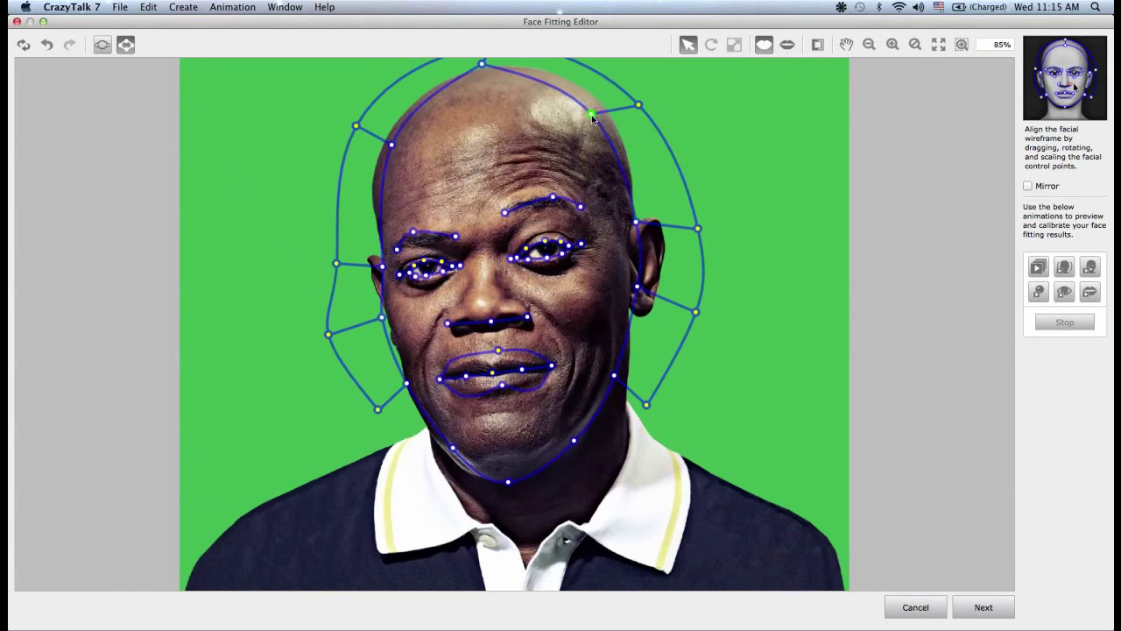
left_click_drag(593, 114, 603, 104)
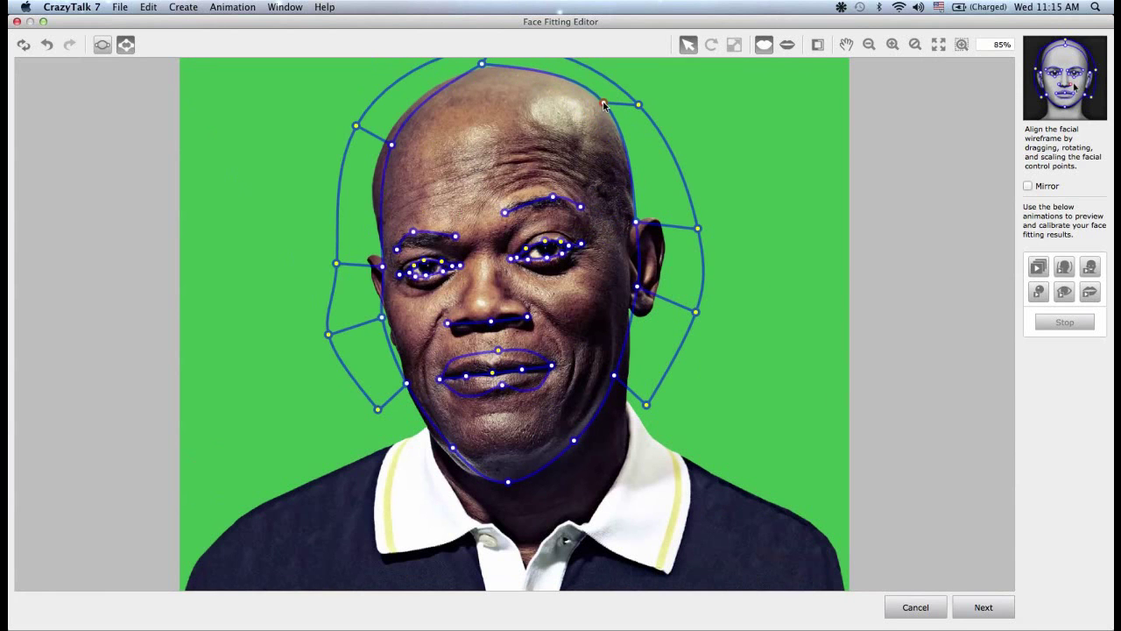
left_click_drag(391, 144, 383, 146)
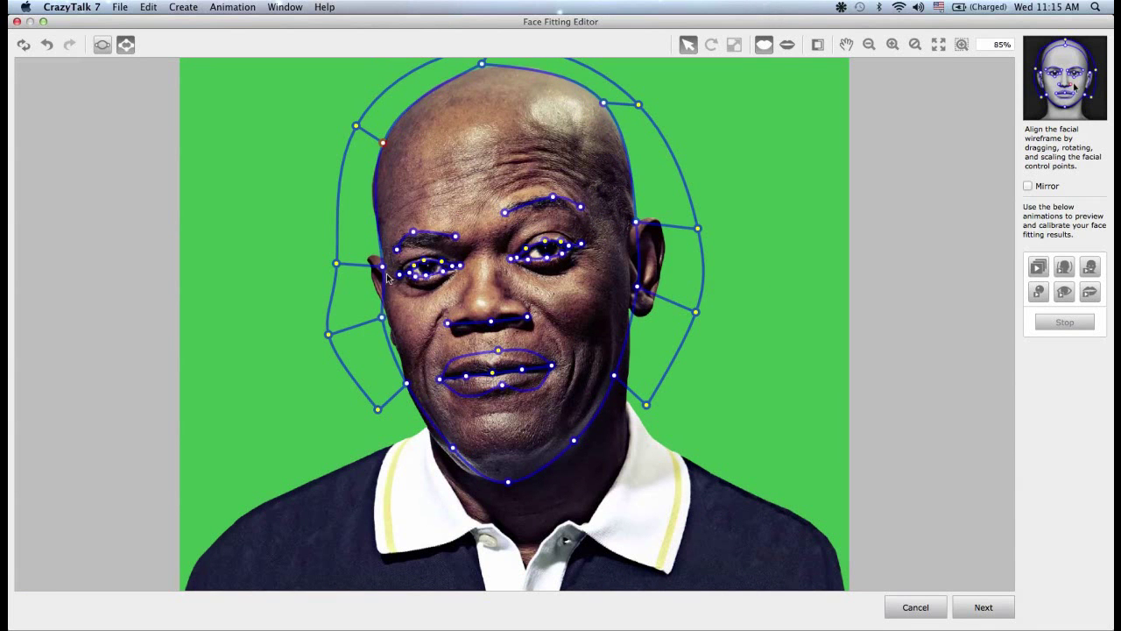
left_click_drag(386, 317, 390, 321)
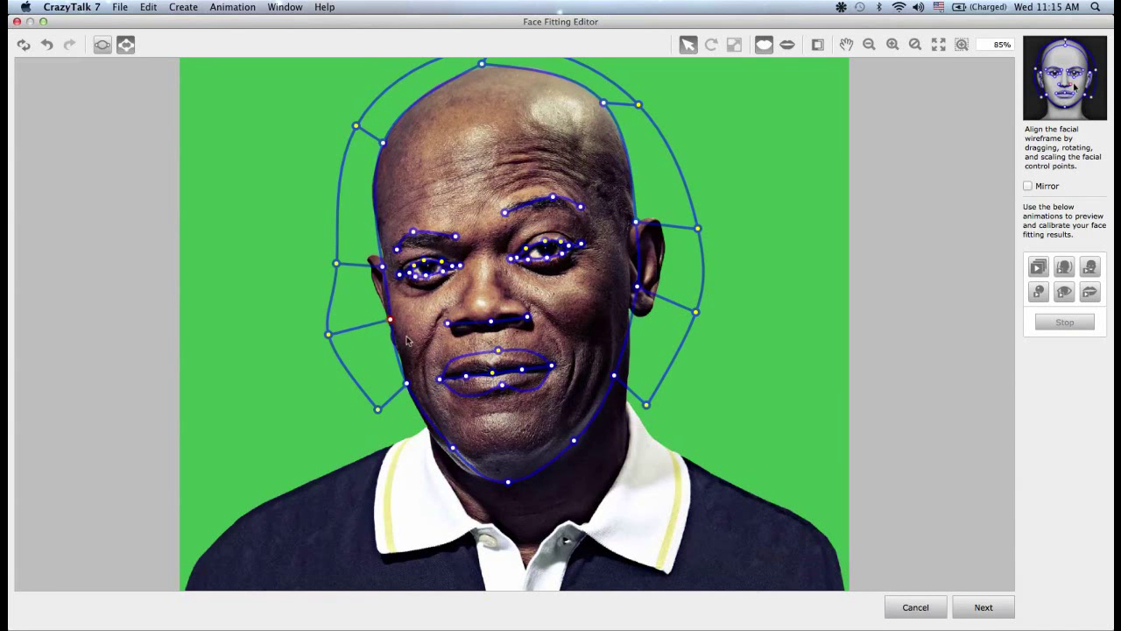
left_click(407, 384)
left_click(449, 456)
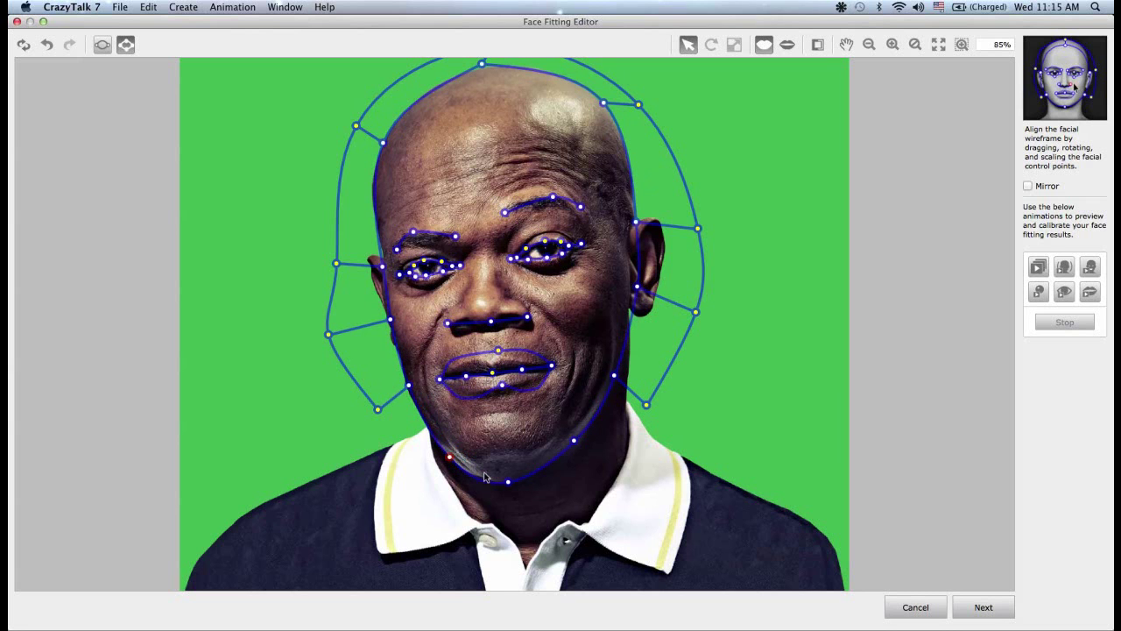
left_click(575, 444)
Shift the entire outer ring around the head slightly upward
left_click(678, 163)
mouse_move(677, 162)
left_mouse_down()
mouse_move(657, 158)
mouse_move(677, 161)
left_mouse_up()
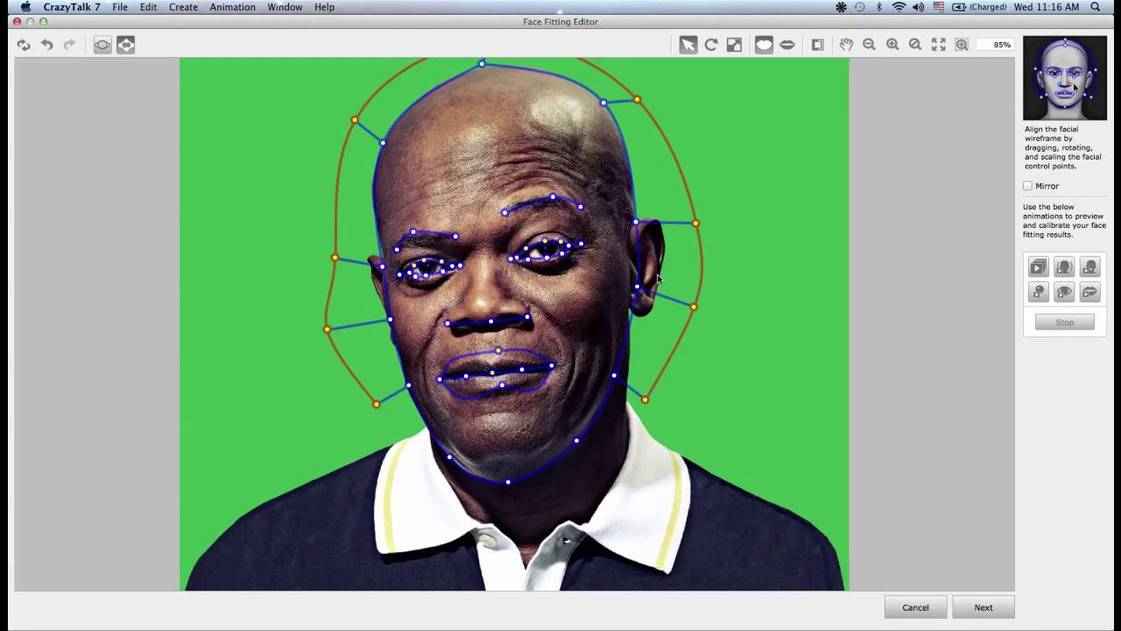
left_click(734, 286)
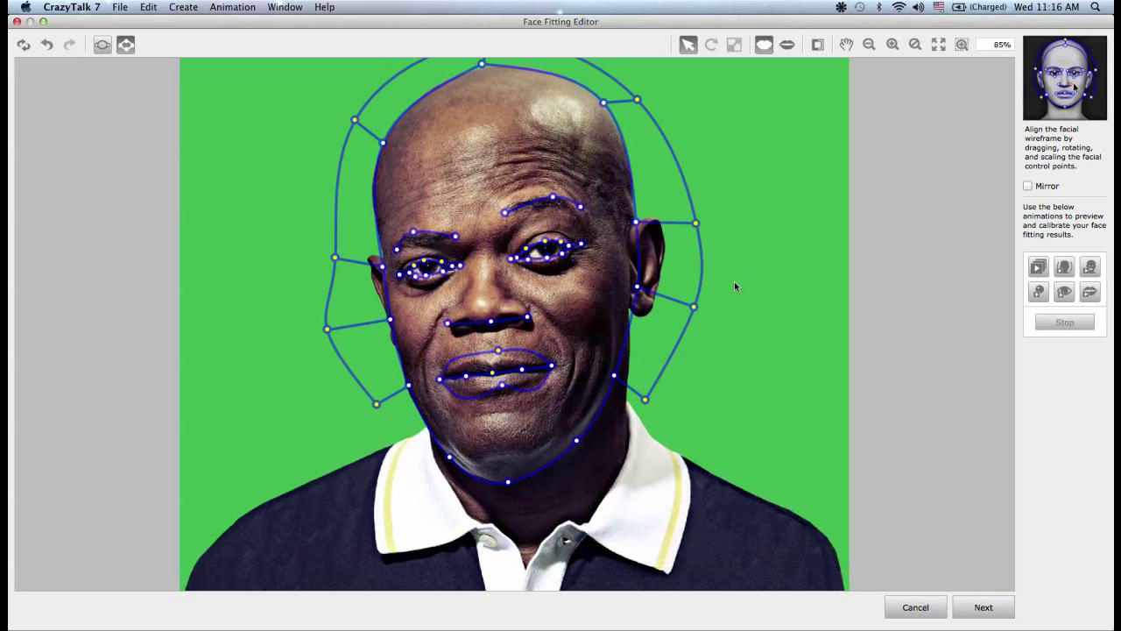
Fit the middle points of both eyebrows to the brow arches and adjust the lower eyelid points of both eyes
left_click(892, 45)
left_click(892, 45)
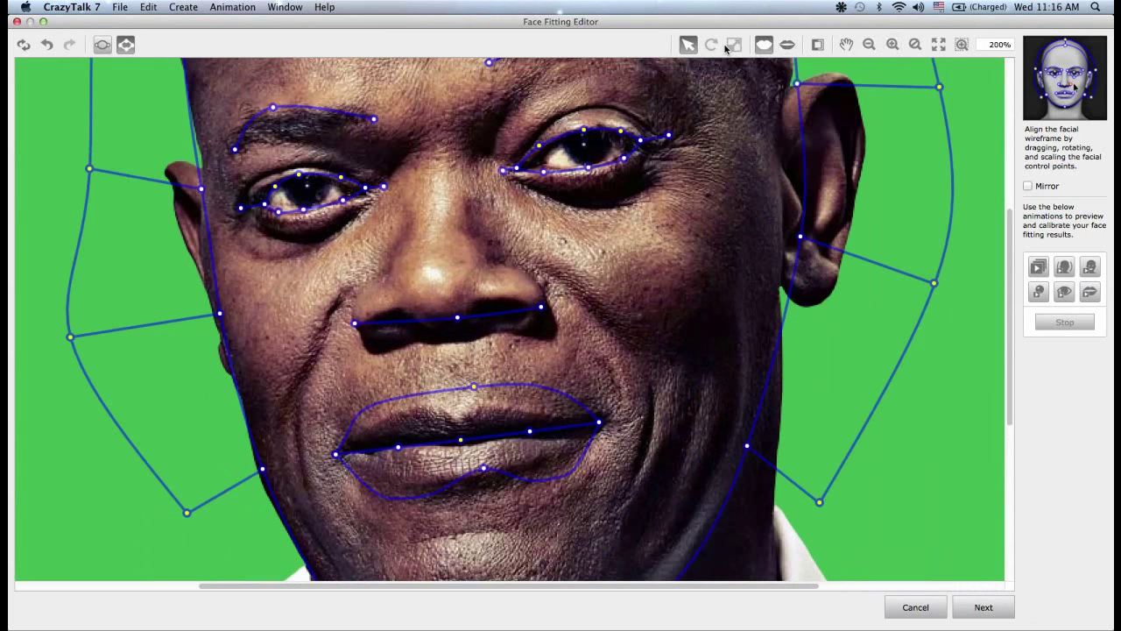
left_click_drag(1008, 253, 999, 196)
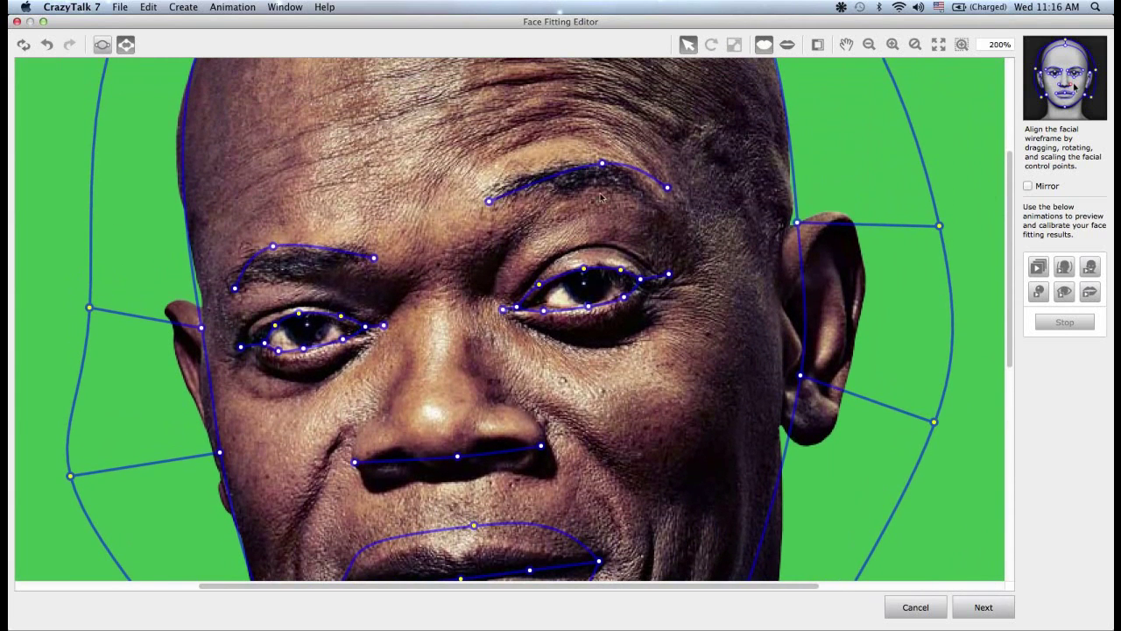
left_click_drag(603, 166, 575, 170)
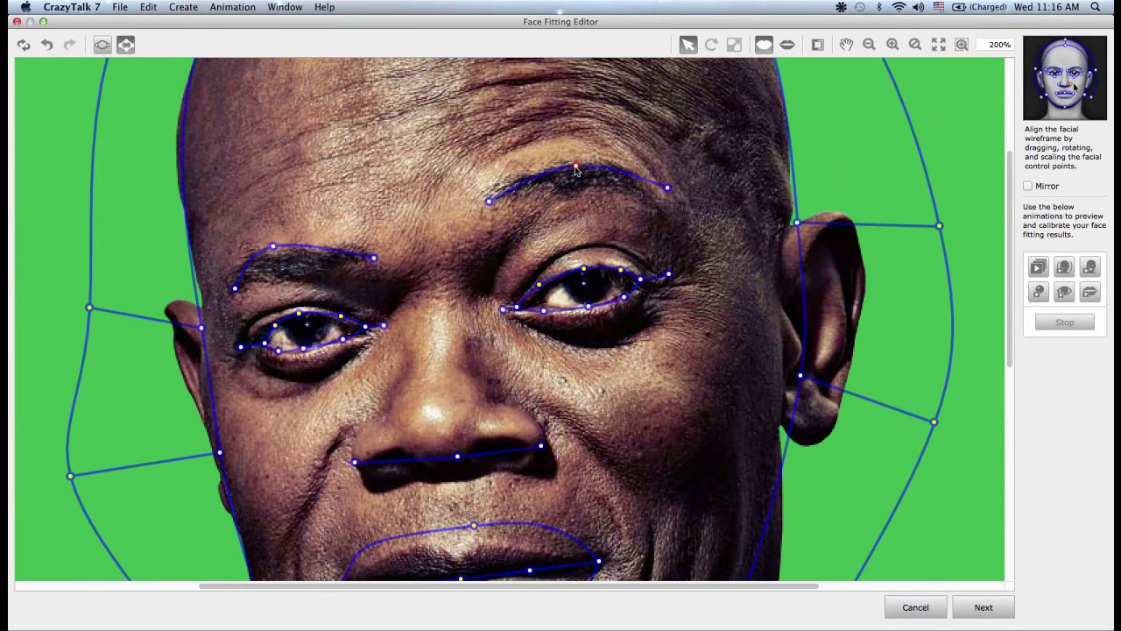
left_click(588, 306)
left_click(624, 297)
left_click_drag(274, 249, 291, 259)
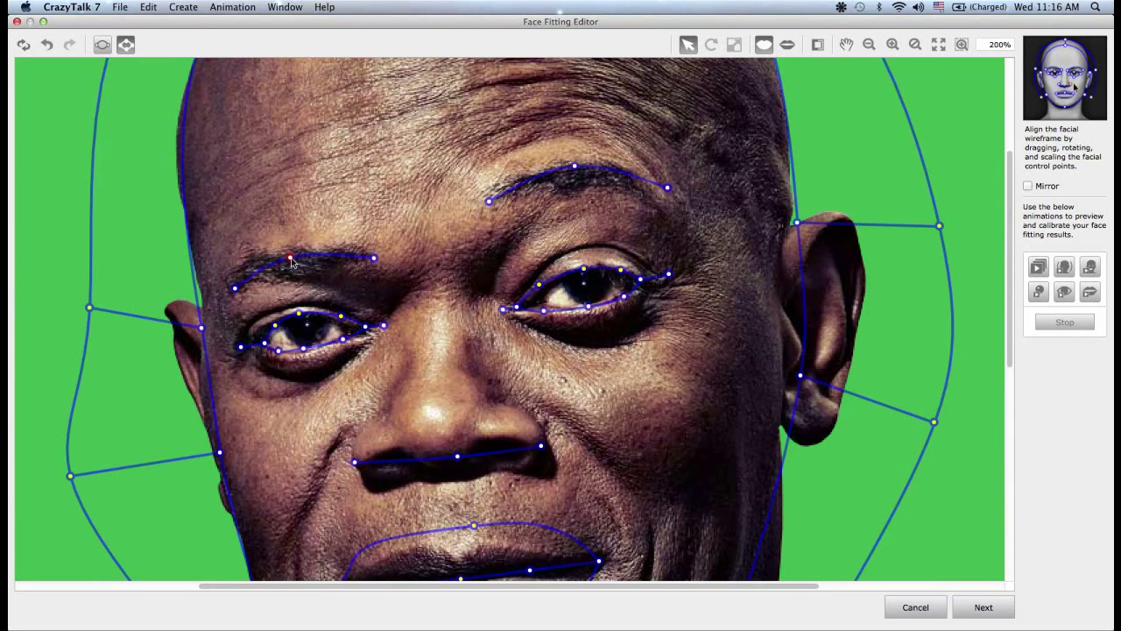
left_click(304, 349)
Centre the middle point of the nose line and align the middle points of the upper lip, lip line and lower lip
scroll(1010, 361, "down", 1)
left_click_drag(1011, 361, 1010, 456)
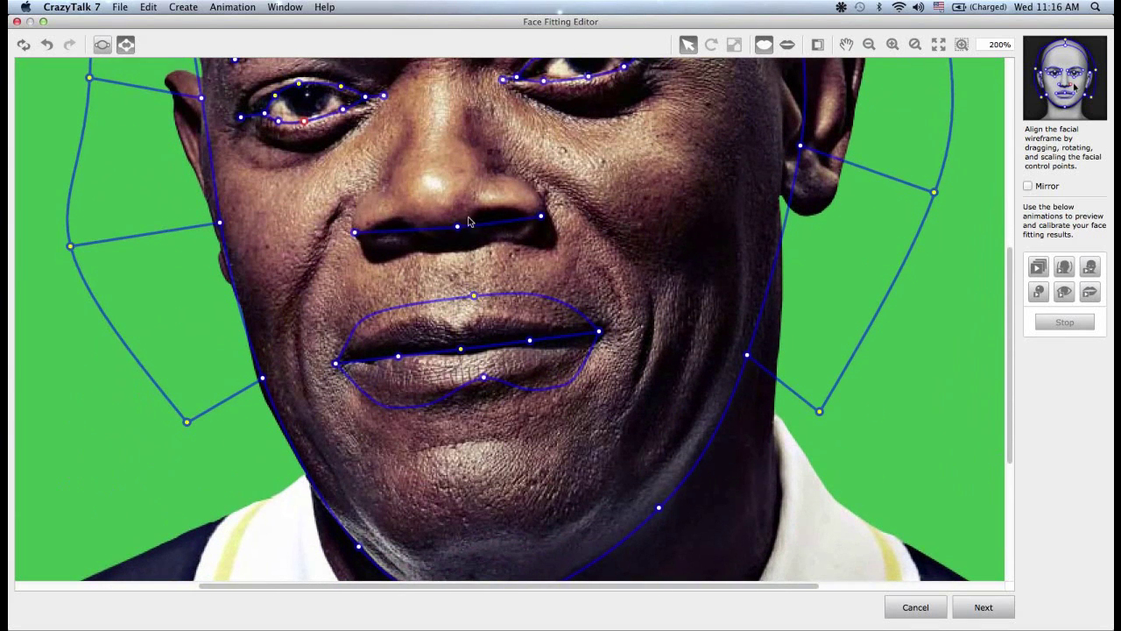
left_click_drag(457, 226, 443, 231)
left_click_drag(473, 295, 456, 300)
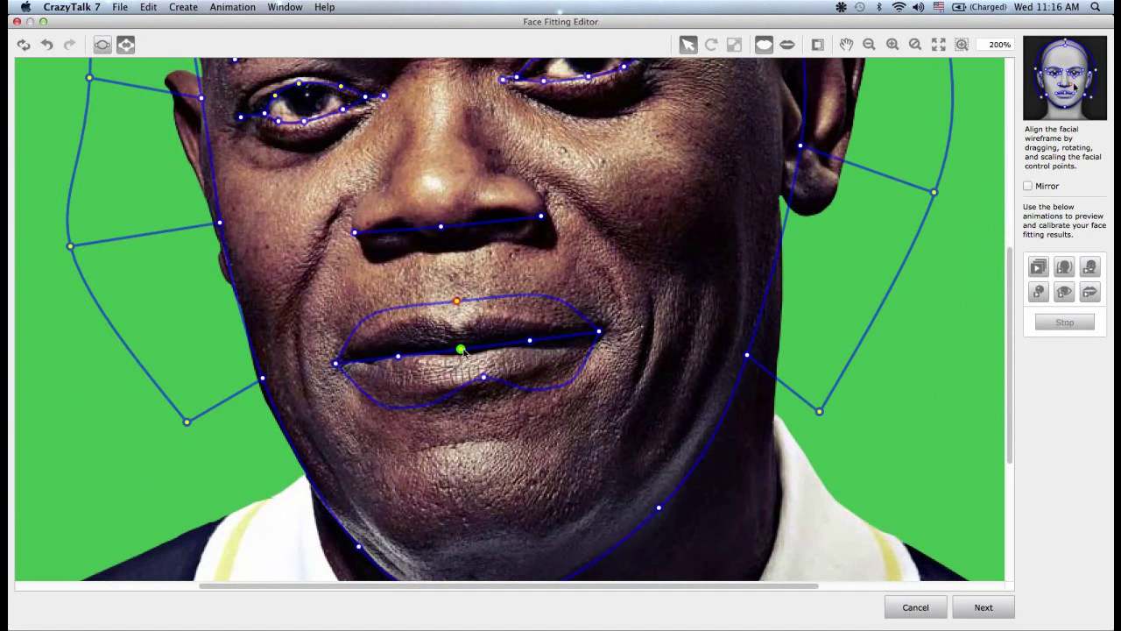
left_click_drag(484, 377, 468, 388)
left_click_drag(461, 349, 463, 350)
Preview the face fitting with the All animation and the eye animation, stopping each preview
left_click(938, 43)
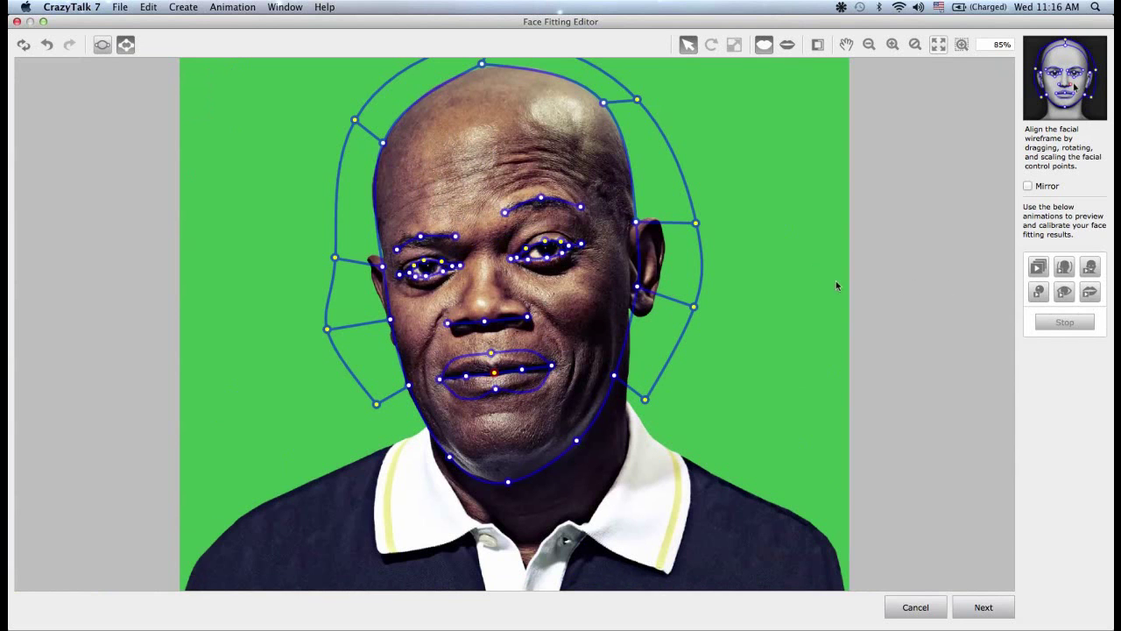
left_click(1040, 268)
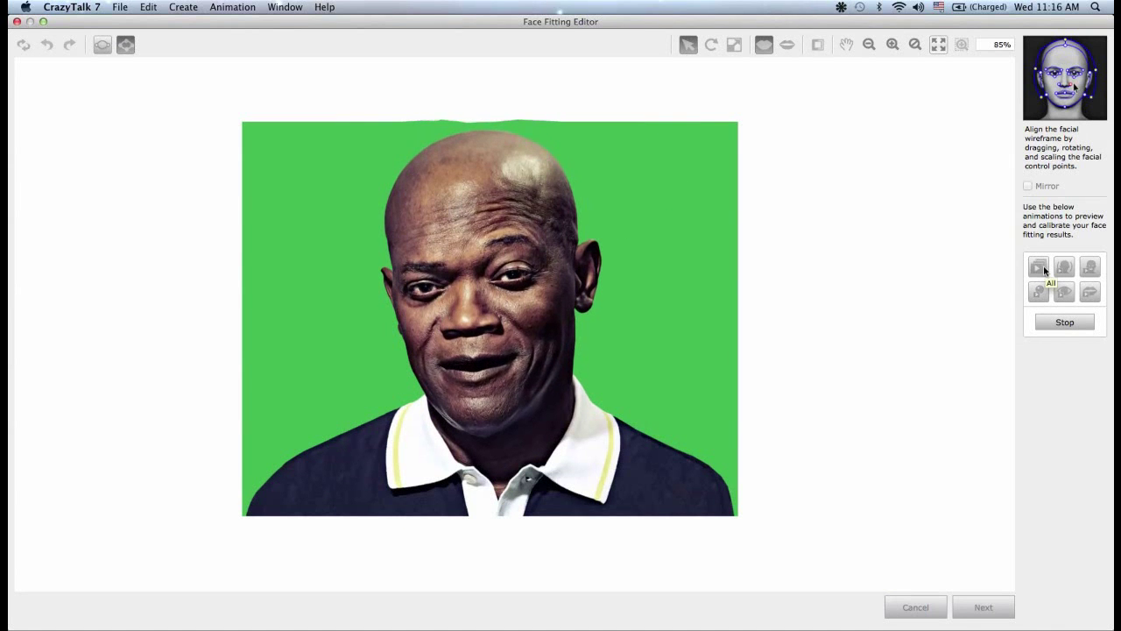
left_click(1054, 321)
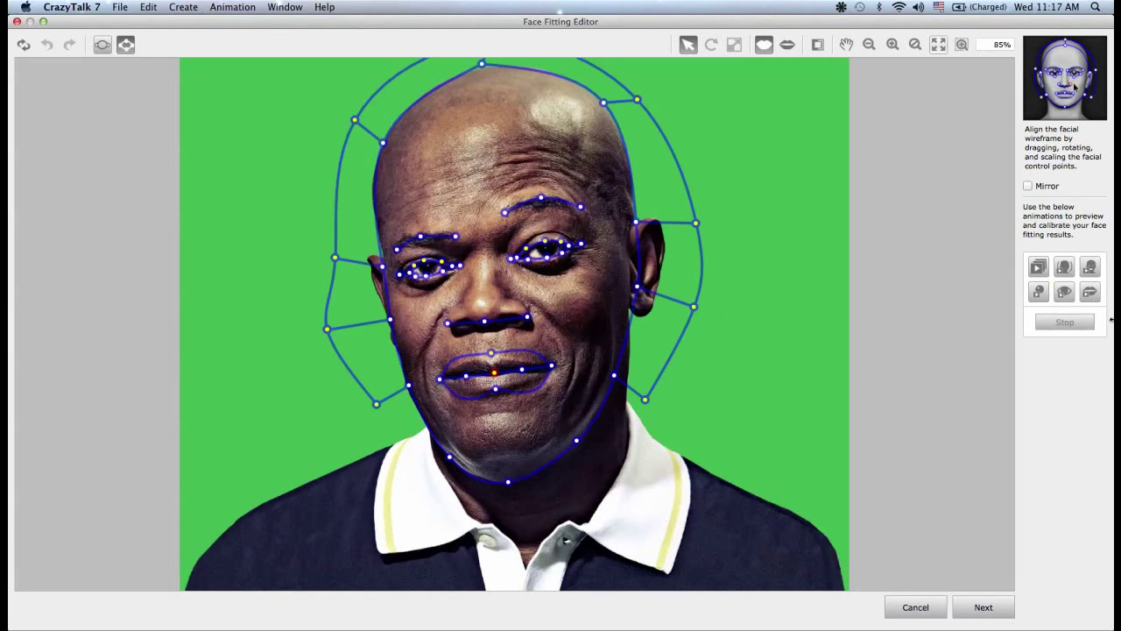
left_click(1064, 293)
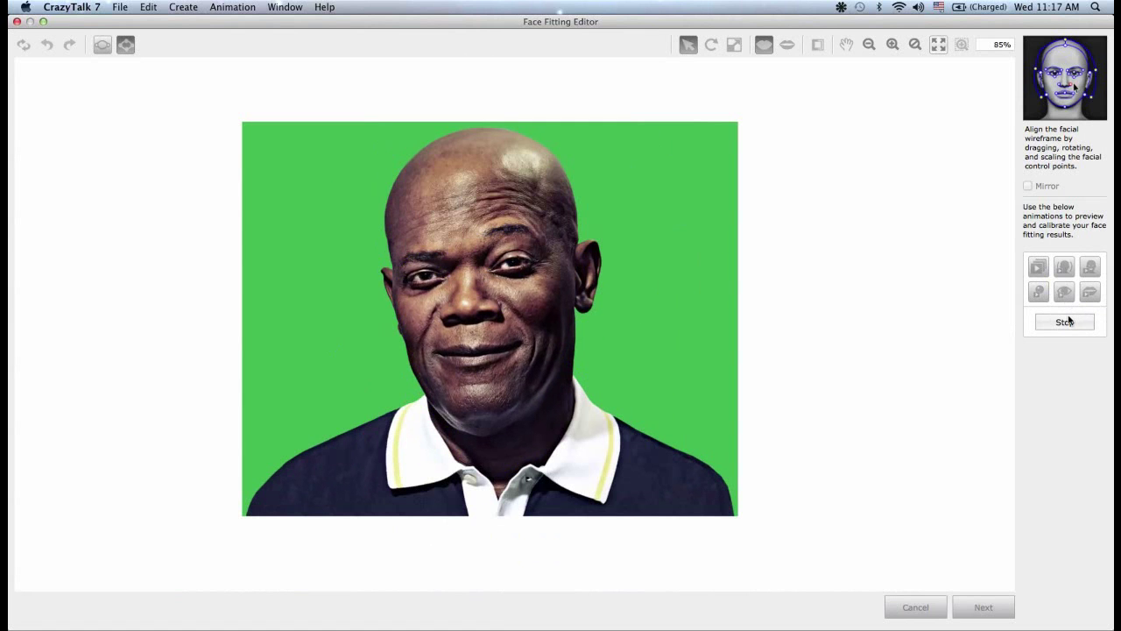
left_click(1067, 323)
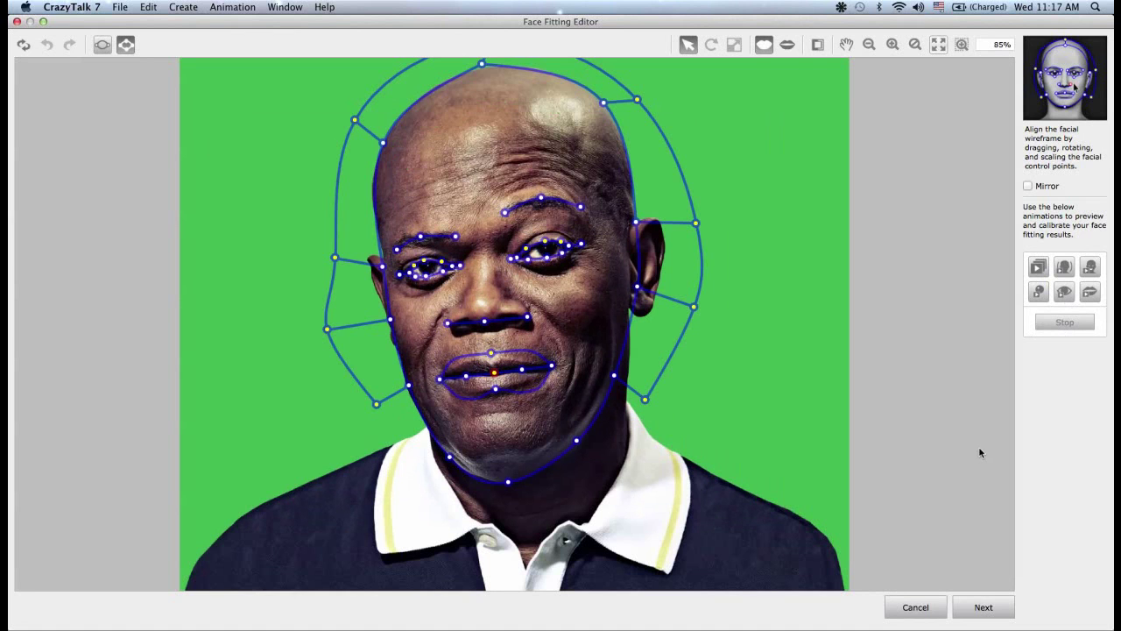
Proceed to face orientation and rotate the mask so its vertical line runs along the centre of the nose and mouth
left_click(979, 608)
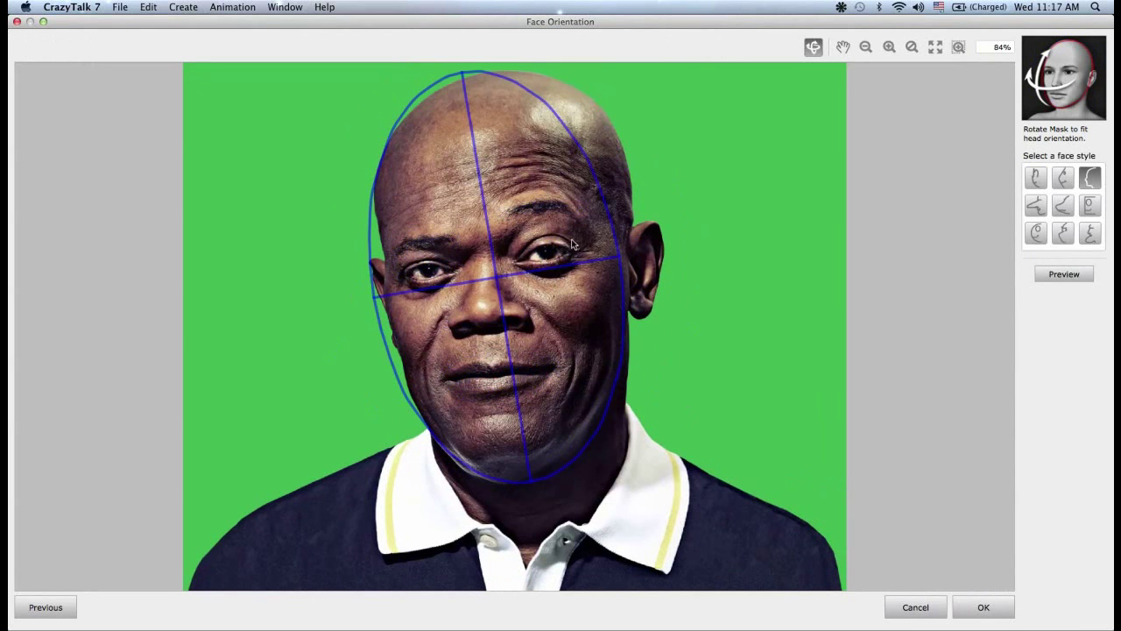
left_click_drag(529, 273, 523, 315)
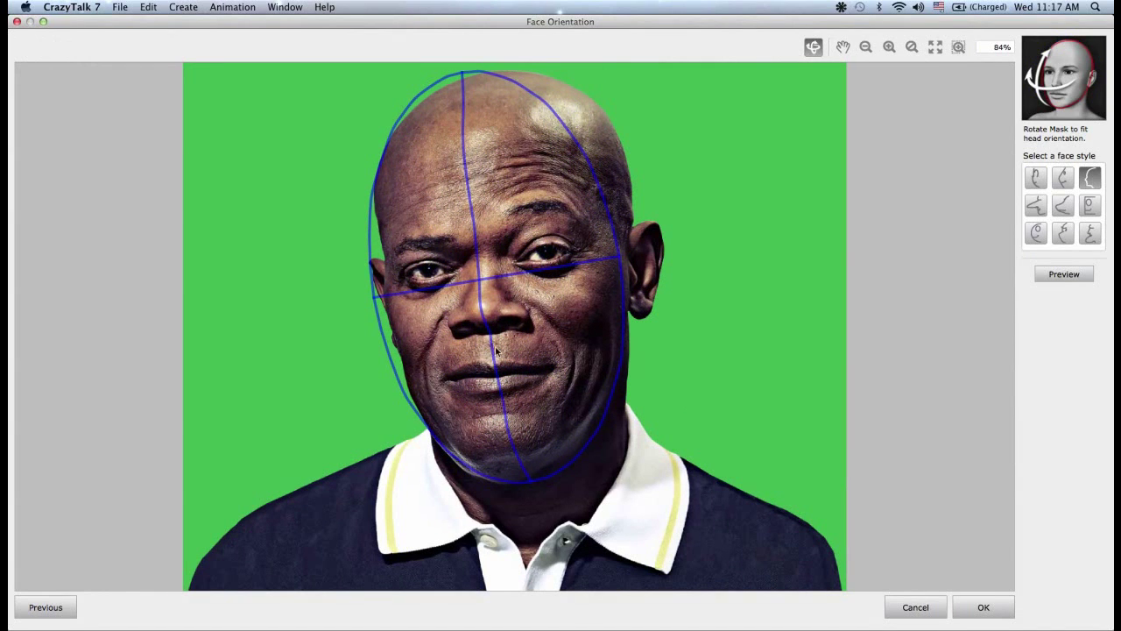
mouse_move(562, 134)
left_mouse_down()
mouse_move(571, 128)
mouse_move(551, 125)
left_mouse_up()
left_click_drag(486, 277, 478, 298)
left_click_drag(559, 136, 571, 134)
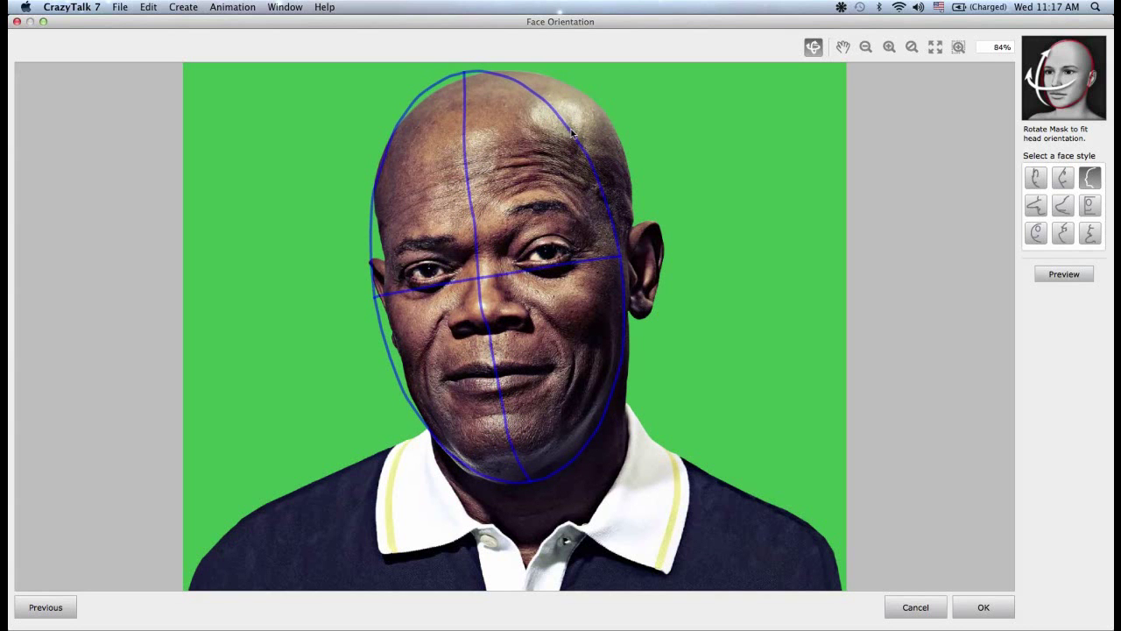
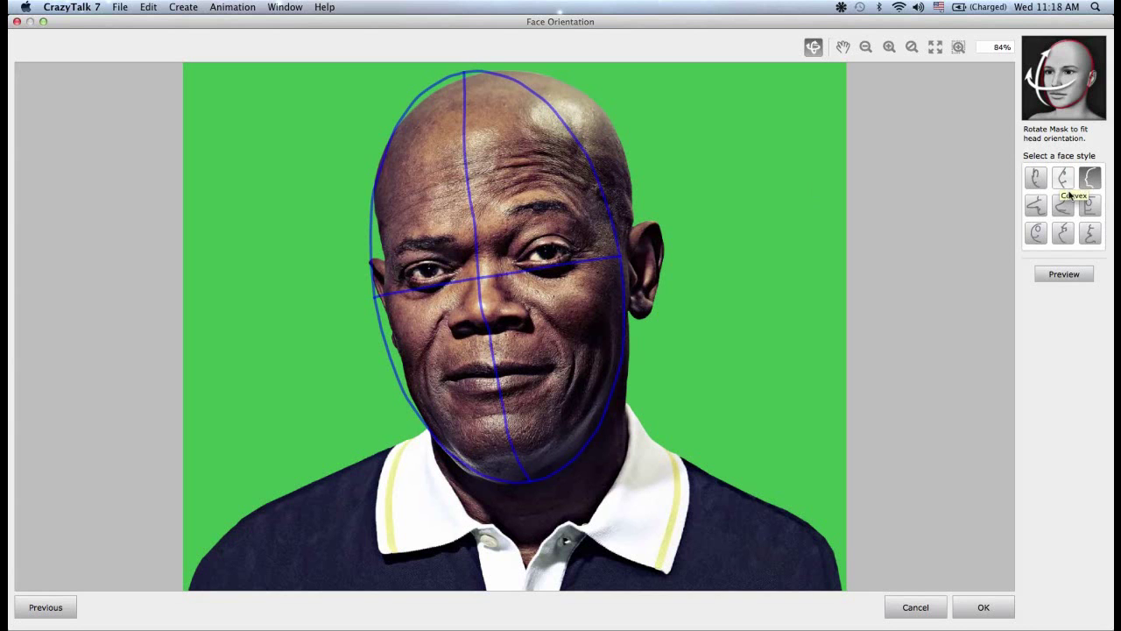
Select the face style whose profile has a long pointed nose
left_click(1037, 210)
left_click(1038, 211)
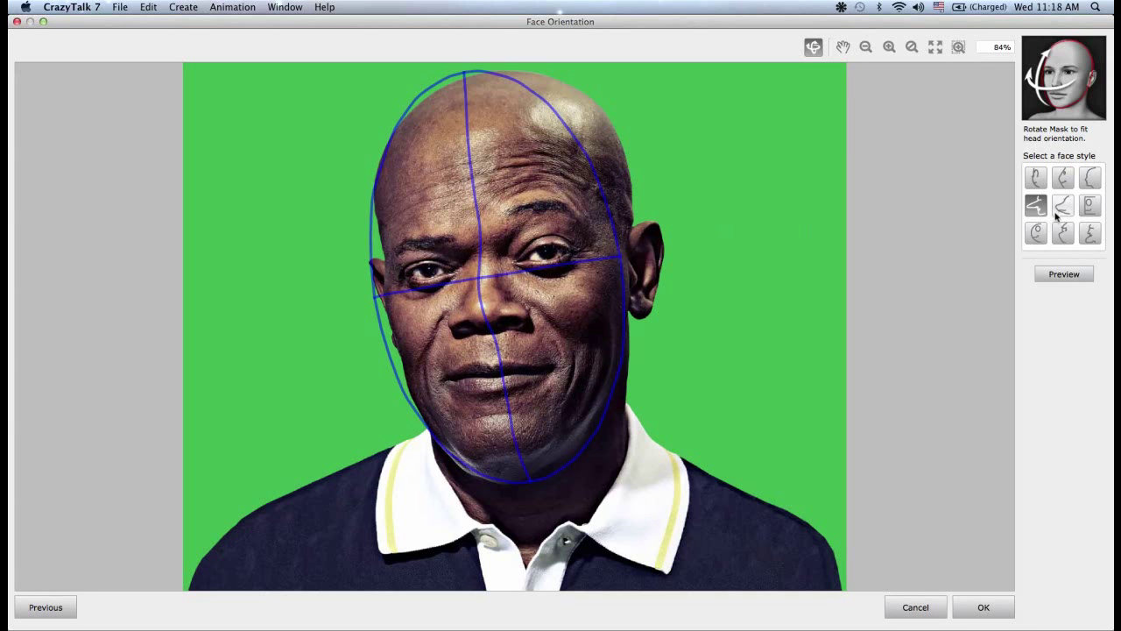
Preview the portrait with the gently curved human profile face style, and abandon the changes made to the new actor
left_click(1088, 180)
left_click(1063, 275)
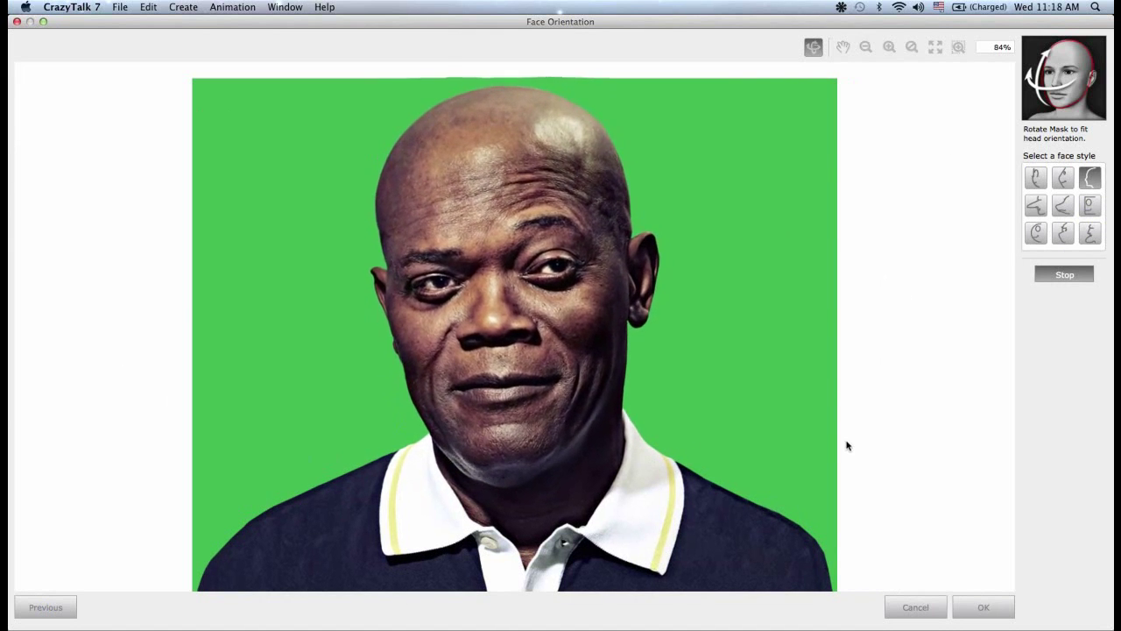
left_click(1049, 277)
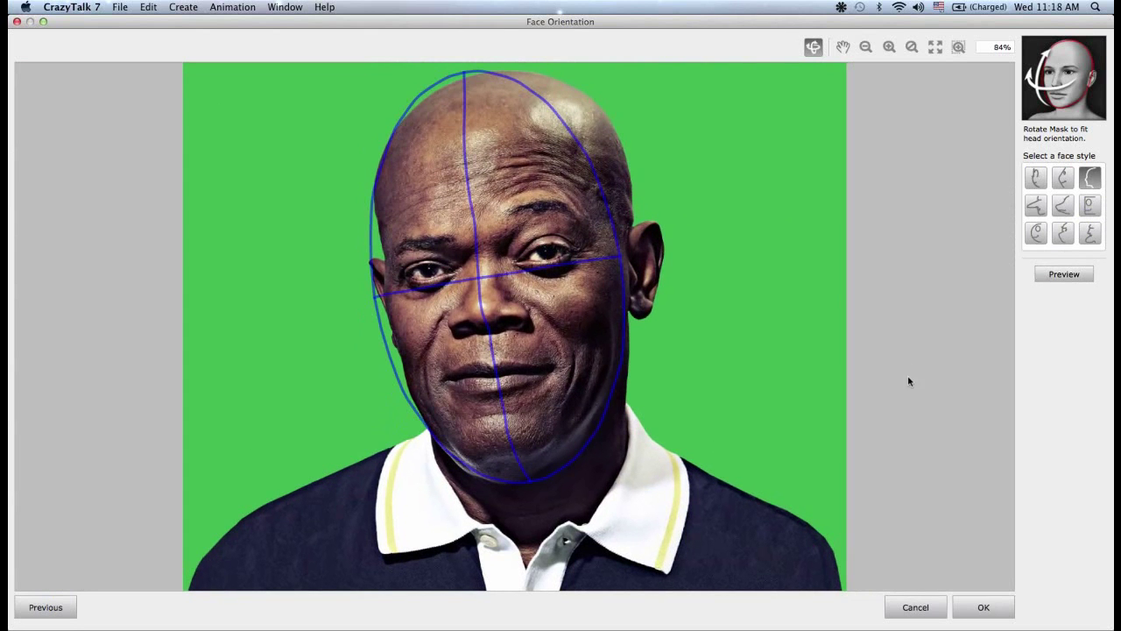
left_click(915, 607)
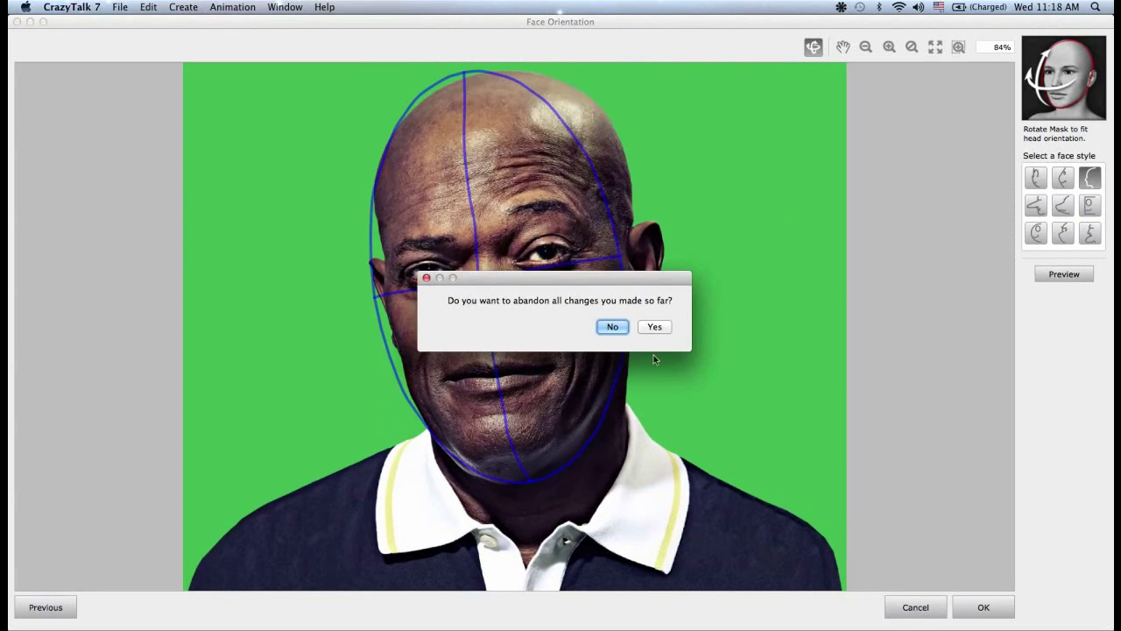
left_click(653, 326)
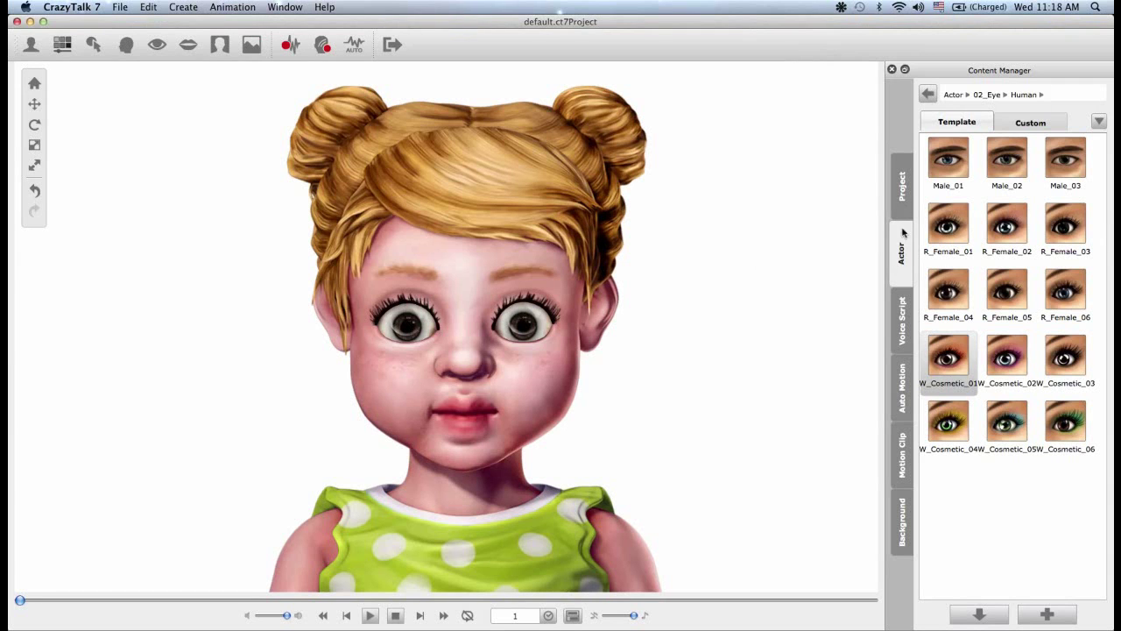
Load the Lion model from the custom actor models and open its face orientation settings
left_click(1031, 121)
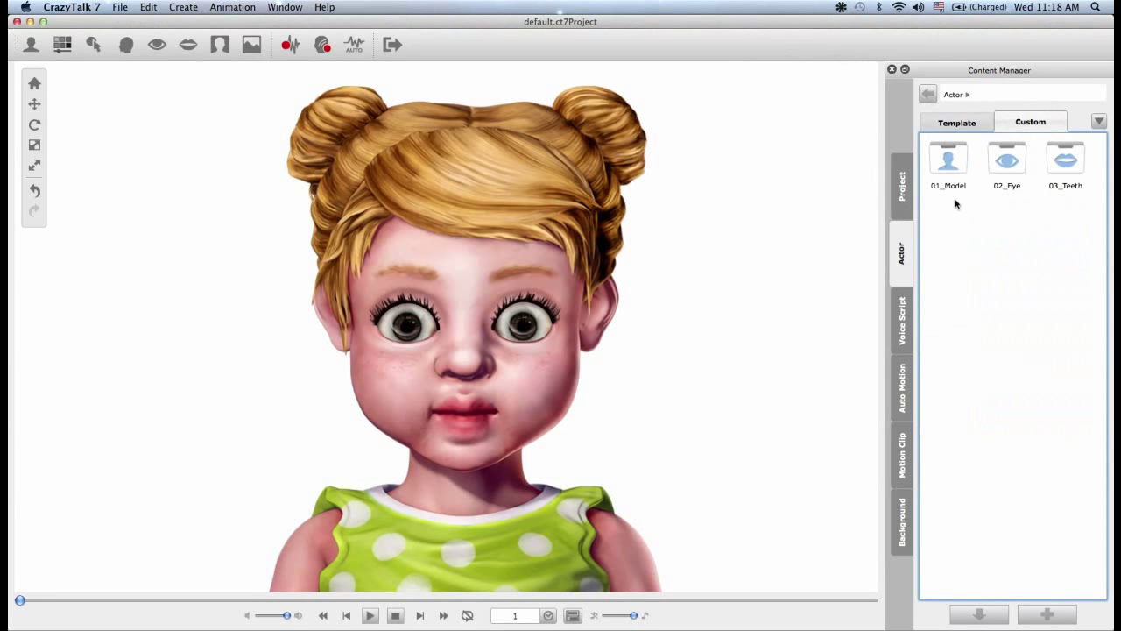
left_click(959, 157)
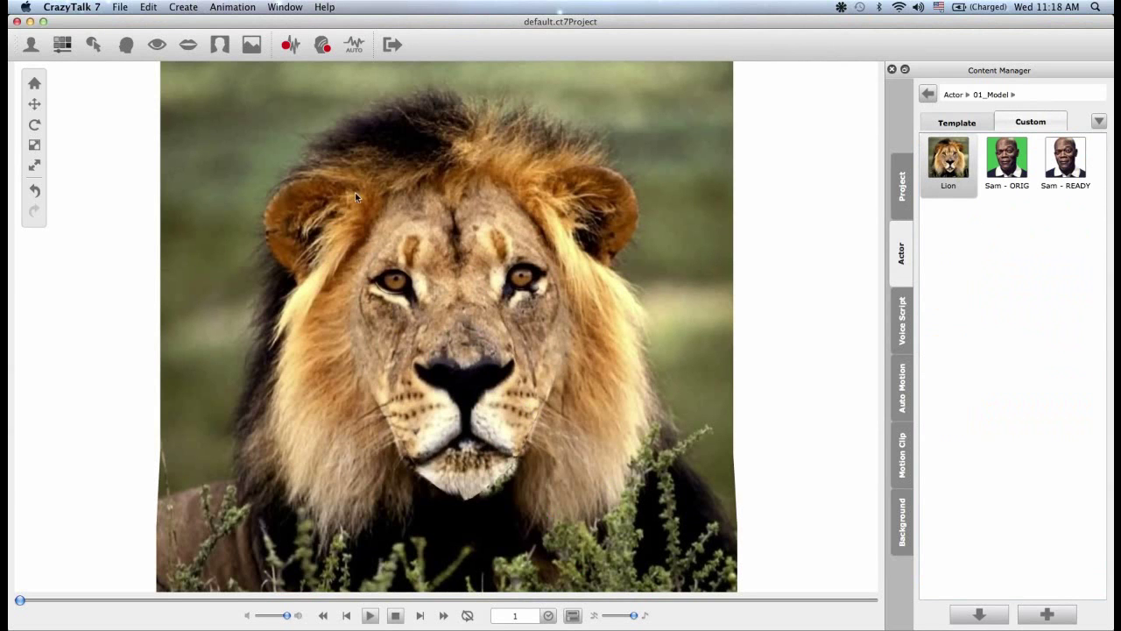
left_click(125, 48)
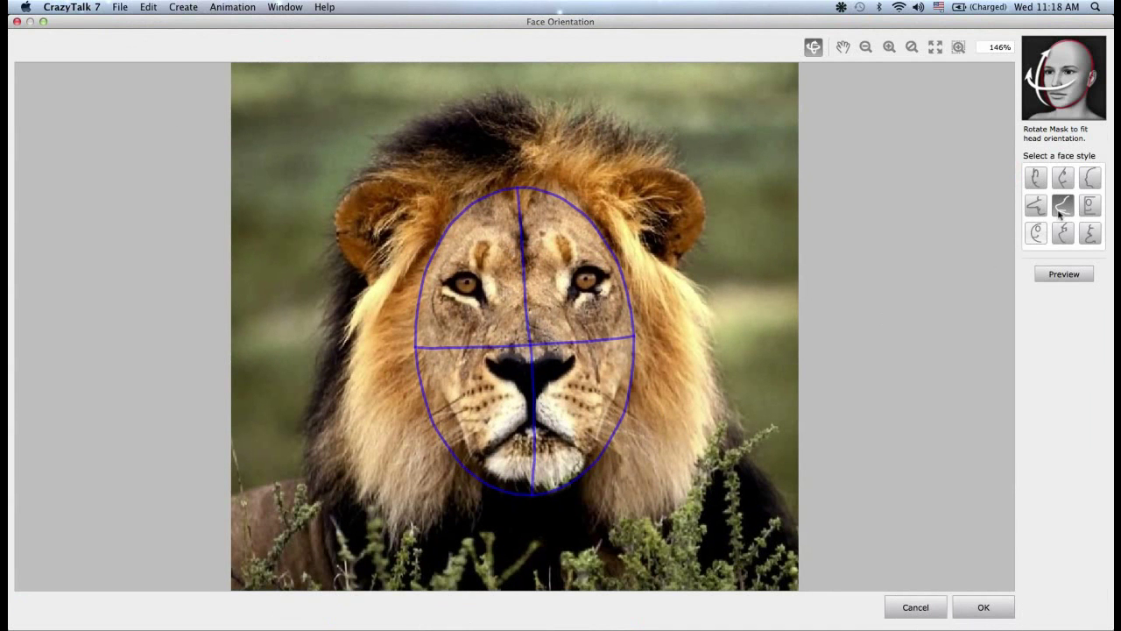
Apply the gently curved human profile face style to the lion, preview the head movement and stop the preview
left_click(1090, 178)
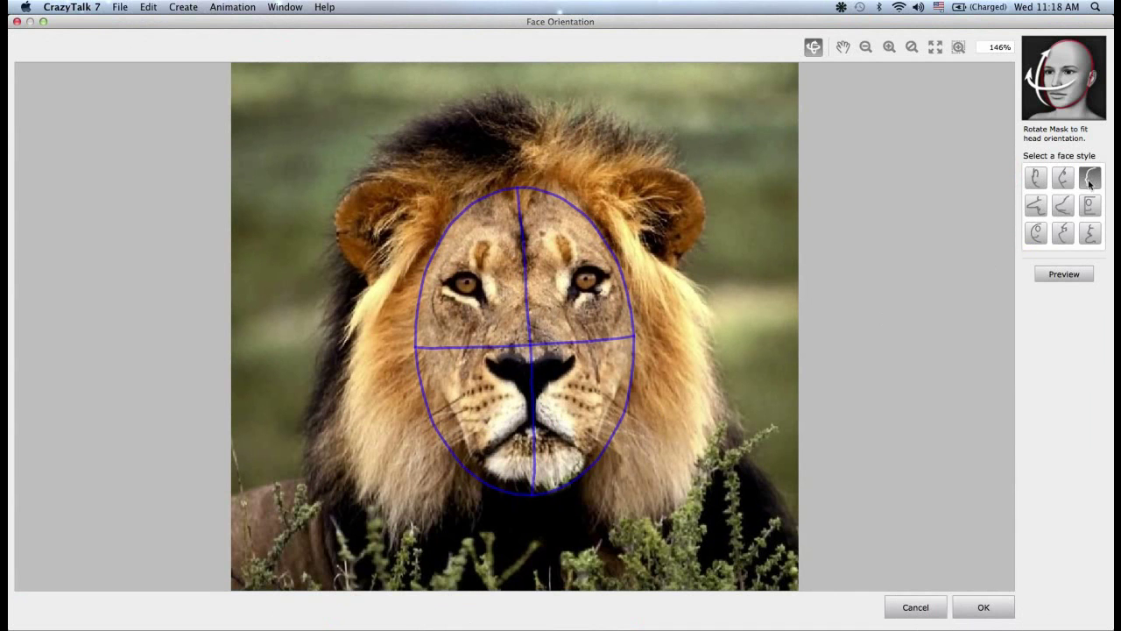
left_click(1062, 277)
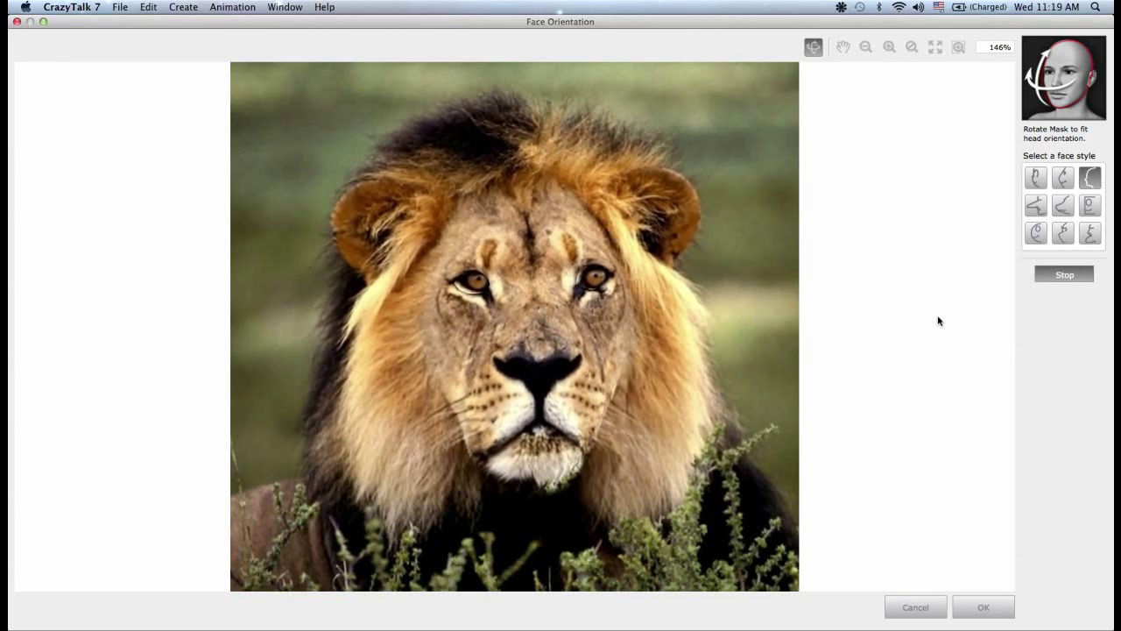
left_click(1052, 275)
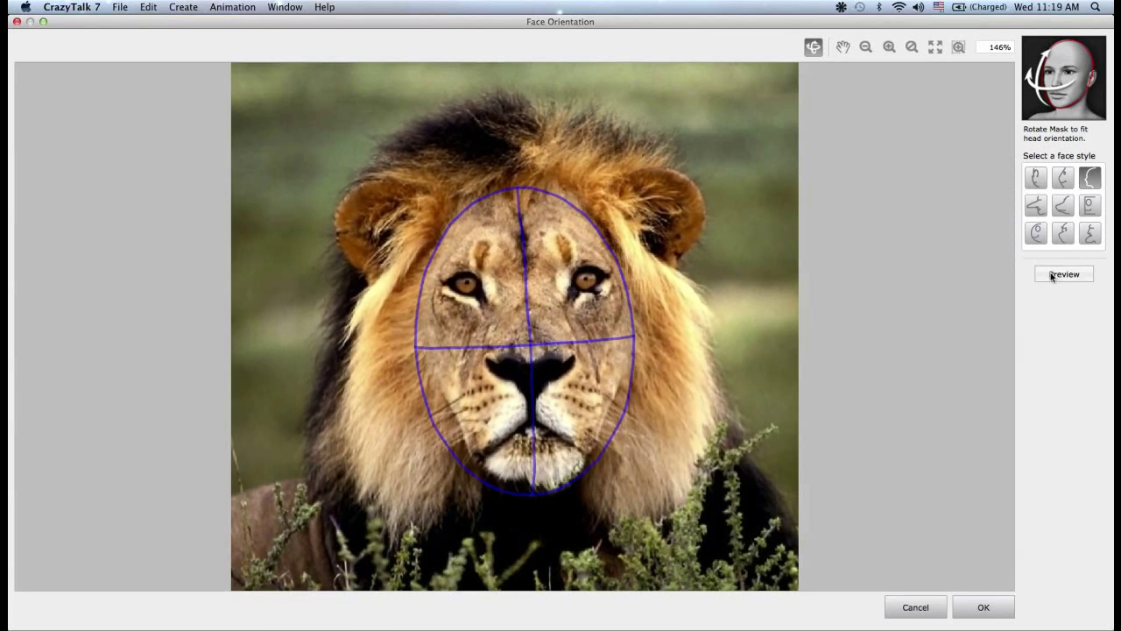
Switch the lion to the Short Snout face style, preview its movement and stop the preview
left_click(1062, 207)
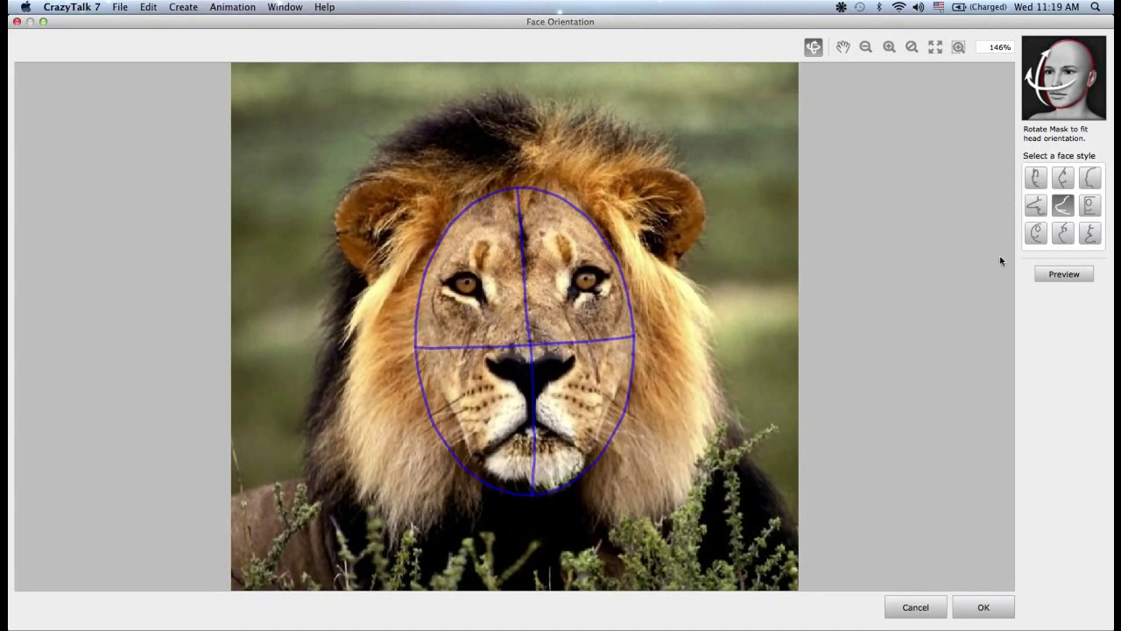
left_click(1061, 275)
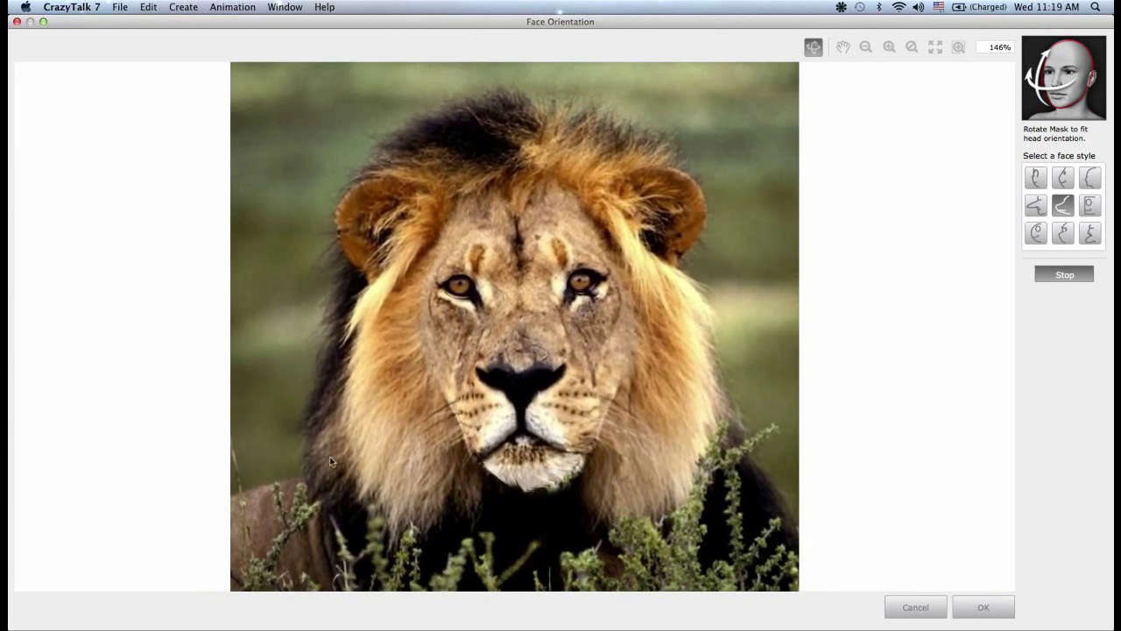
left_click(1064, 274)
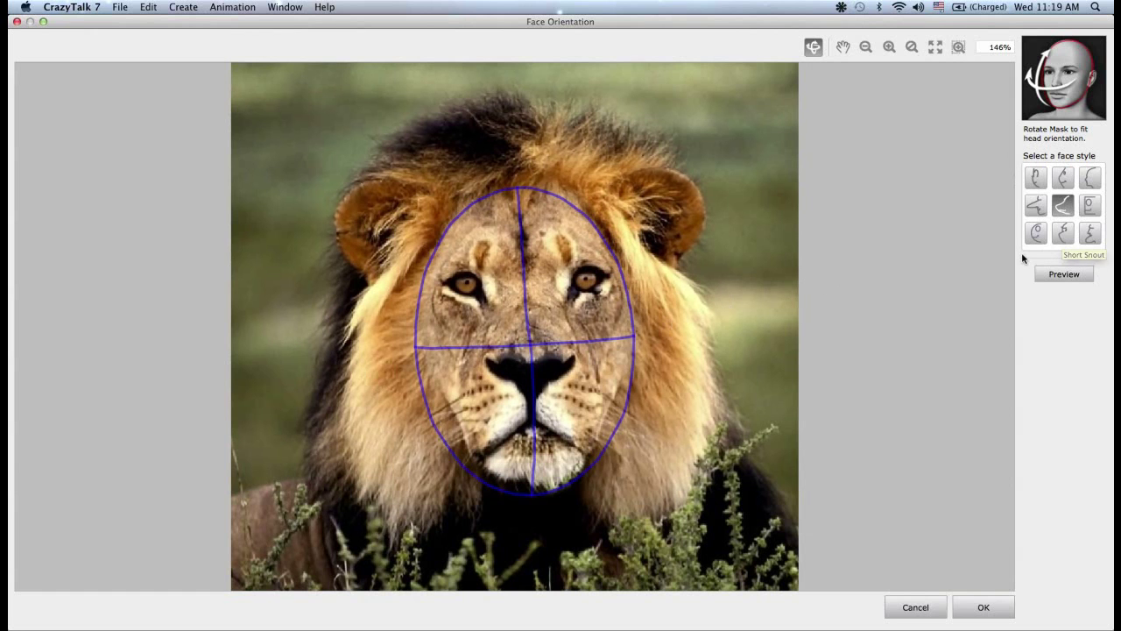
Abandon the lion's face orientation changes and load the custom actor model Sam - ORIG
left_click(918, 609)
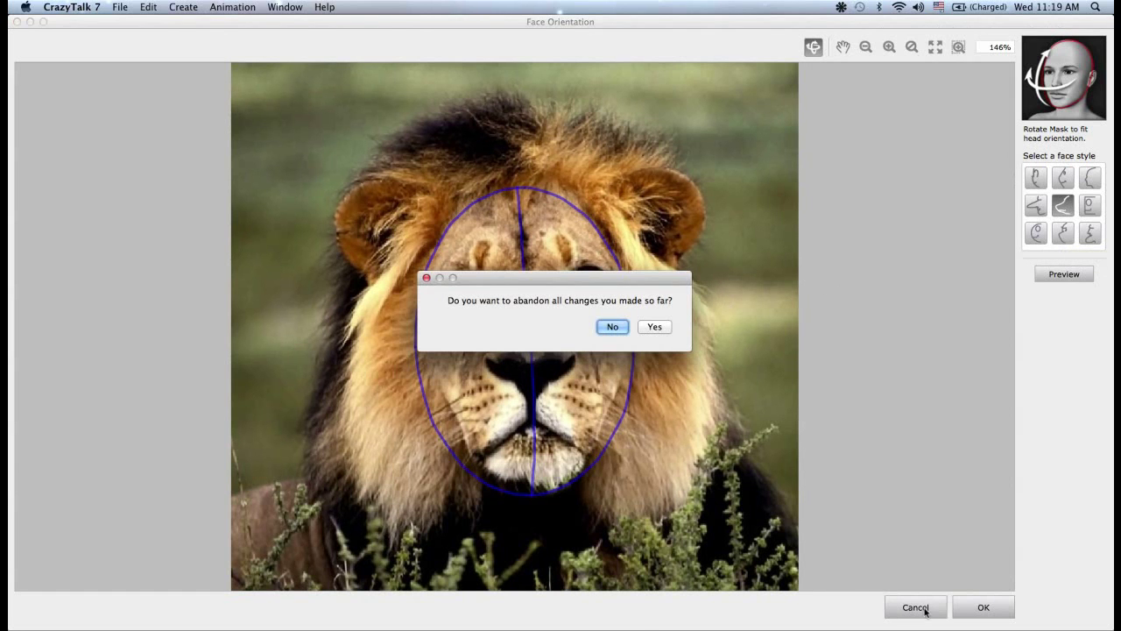
left_click(659, 329)
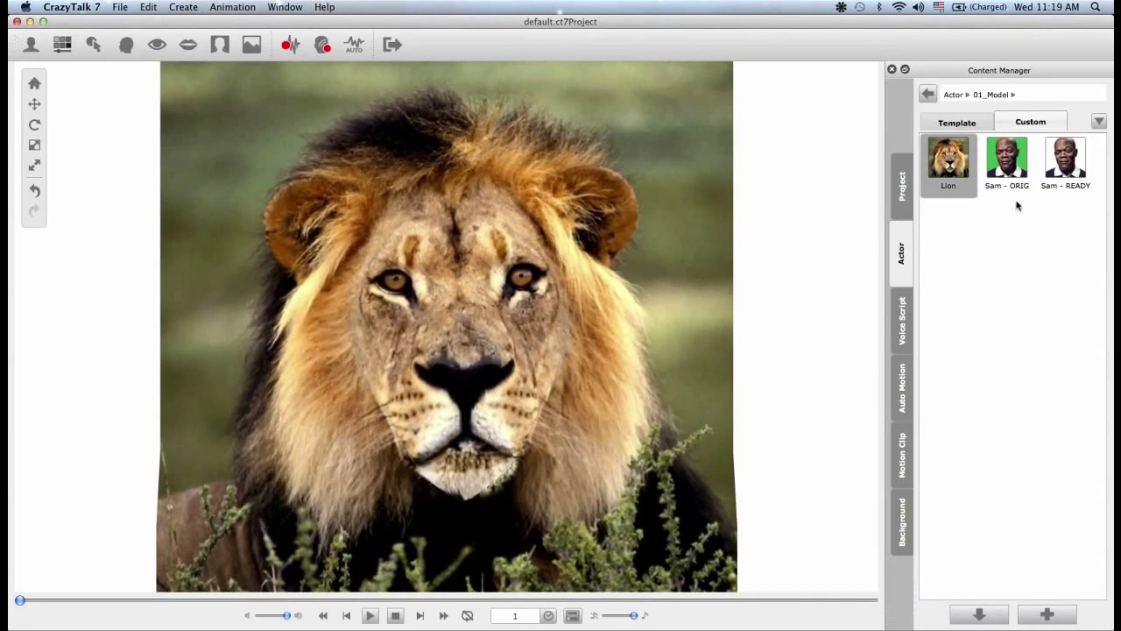
left_click(1010, 161)
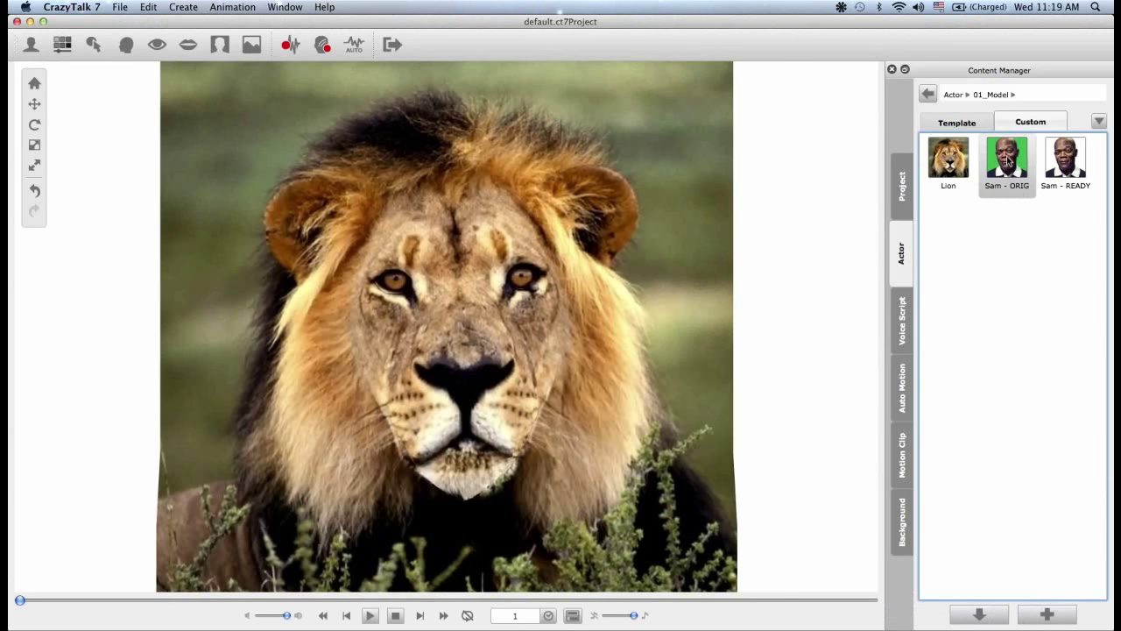
double_click(1010, 161)
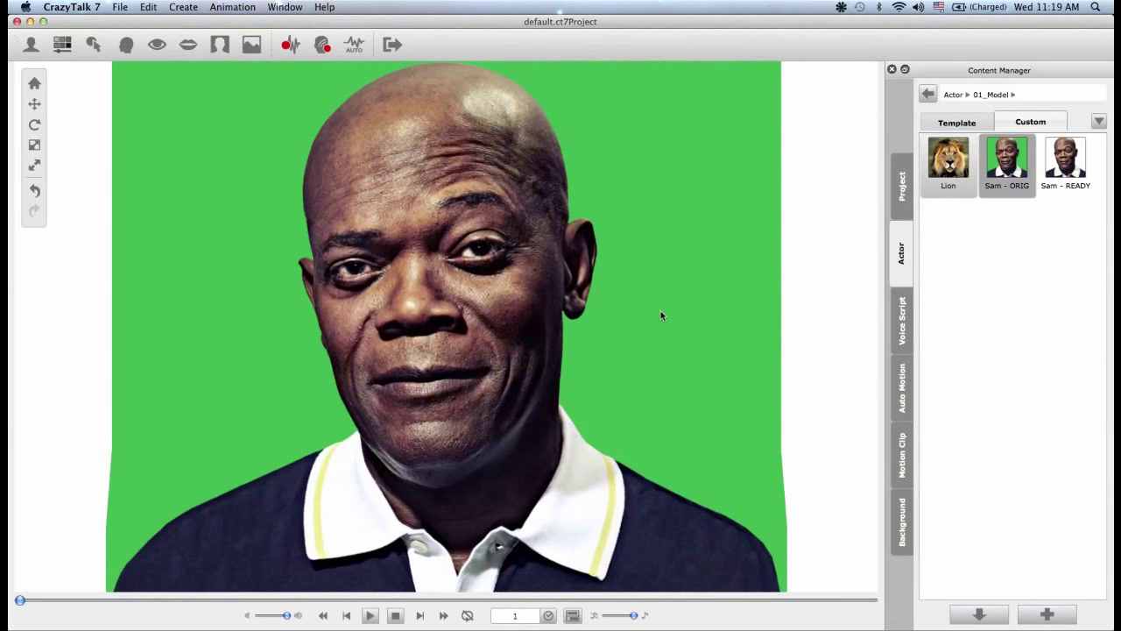